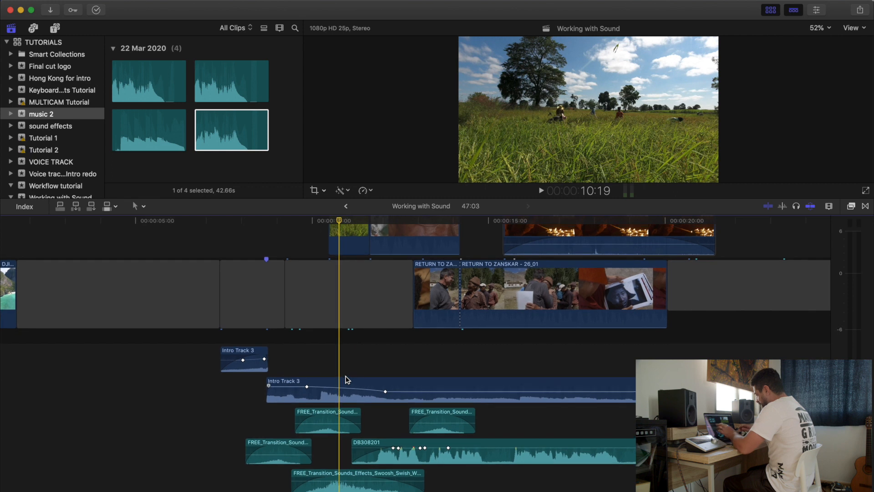
Step: Cycle the timeline clip appearance from labels only up to the waveform-only display
key("ctrl+alt+6")
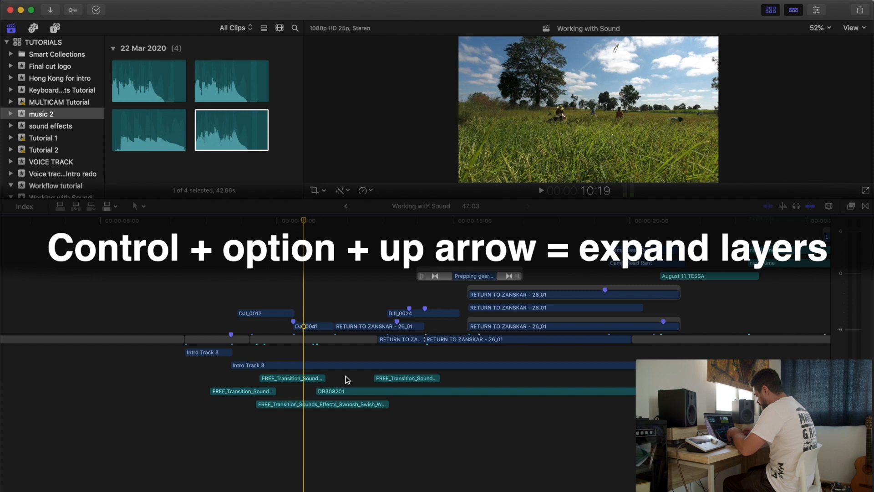
key("ctrl+alt+Up")
key("ctrl+alt+Up")
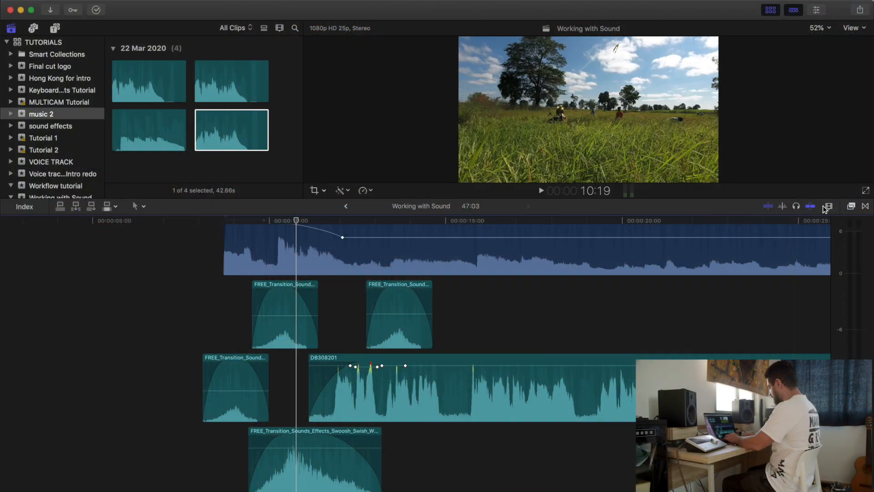
Step: Make the timeline clips slightly taller and zoom the timeline out a little through the clip appearance settings
left_click(829, 206)
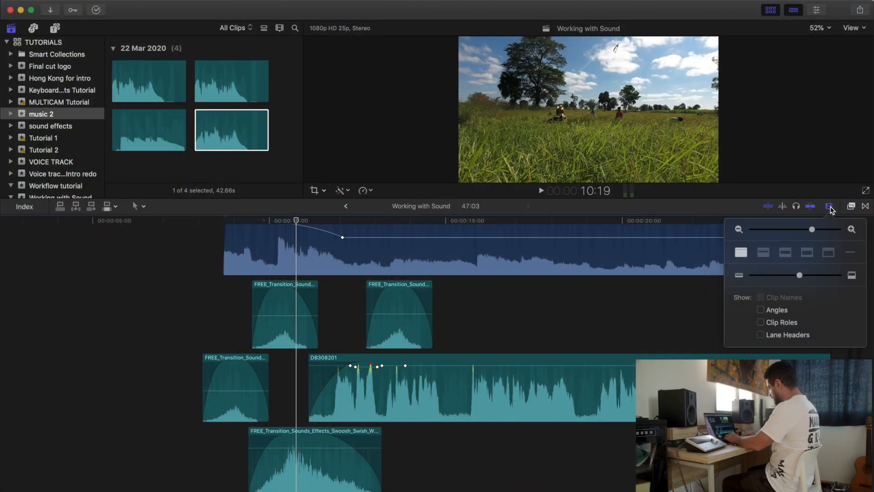
mouse_move(798, 275)
left_mouse_down()
mouse_move(819, 275)
mouse_move(800, 275)
left_mouse_up()
left_click_drag(811, 229, 806, 229)
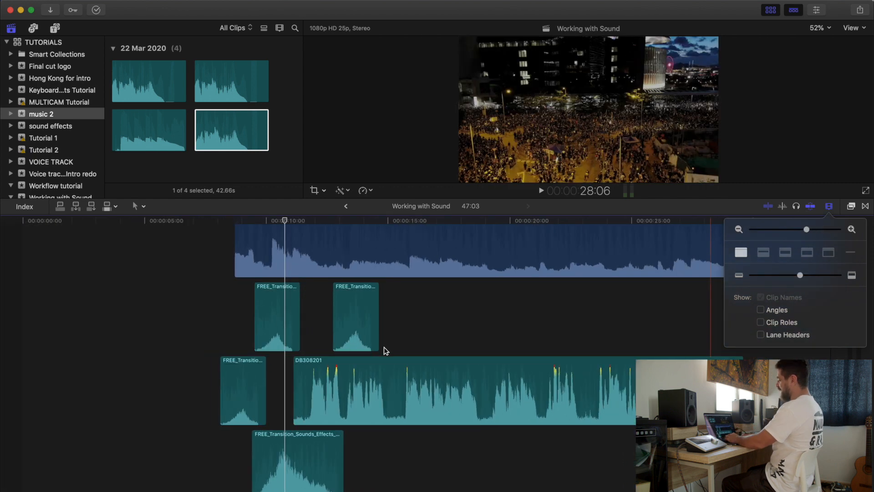
scroll(226, 338, "up", 5)
left_click(214, 395)
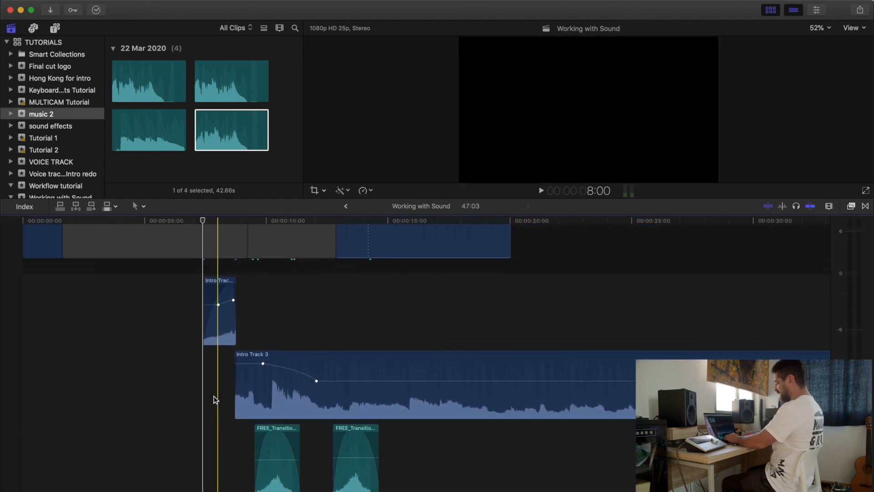
Step: Select the second Intro Track 3 clip and examine its overlap and fades with the first Intro Track 3 clip up close
key("super+equal")
key("super+equal")
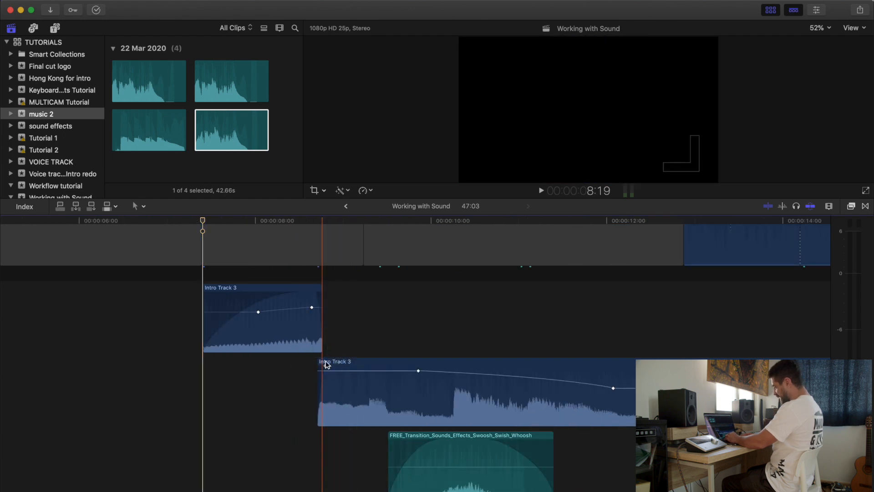
key("super+equal")
key("super+equal")
mouse_move(364, 364)
left_mouse_down()
mouse_move(331, 367)
mouse_move(352, 365)
left_mouse_up()
scroll(352, 365, "left", 10)
scroll(352, 364, "up", 2)
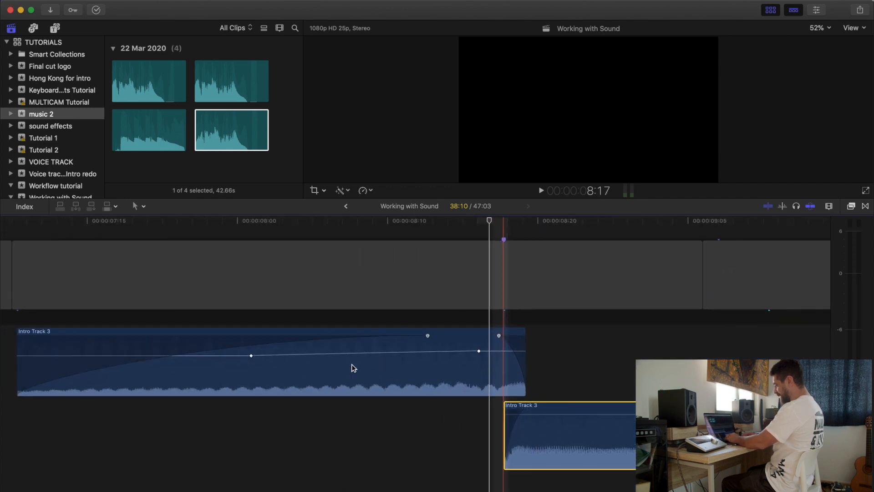
scroll(383, 379, "right", 10)
scroll(384, 380, "down", 2)
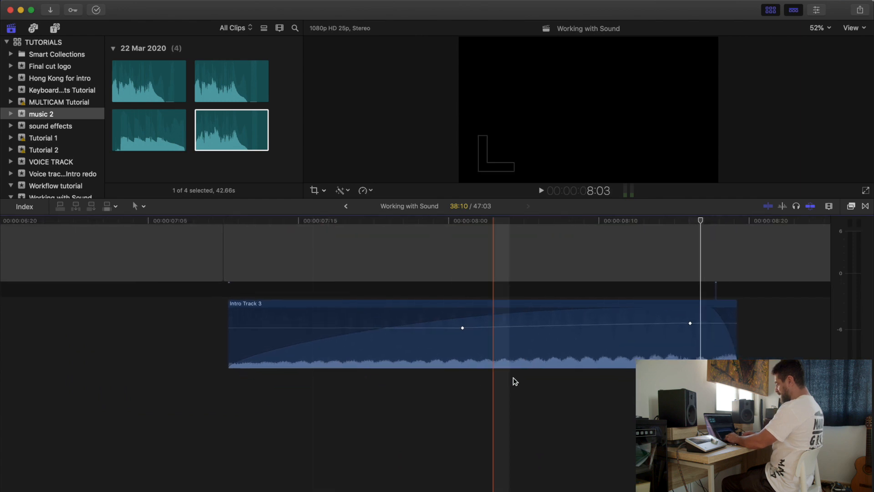
Step: Select both Intro Track 3 clips and play them soloed across their overlap and the following volume dip
left_click_drag(604, 462, 474, 323)
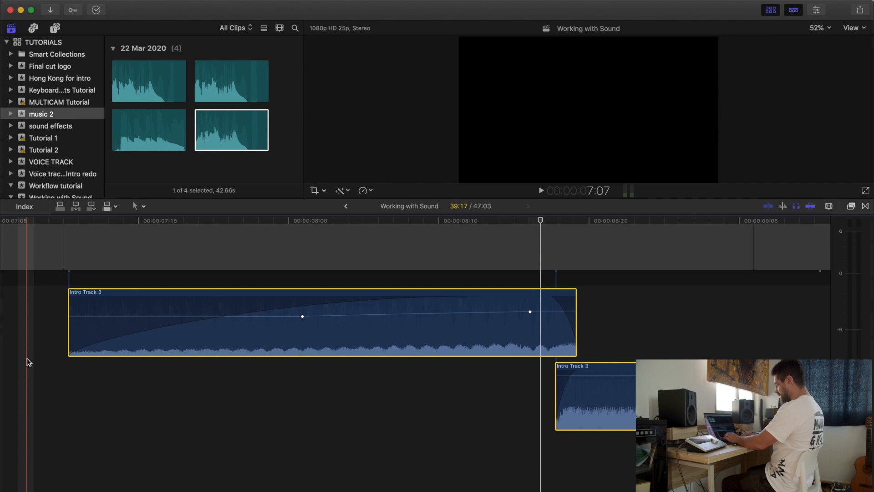
key("space")
scroll(195, 359, "right", 5)
scroll(195, 359, "up", 1)
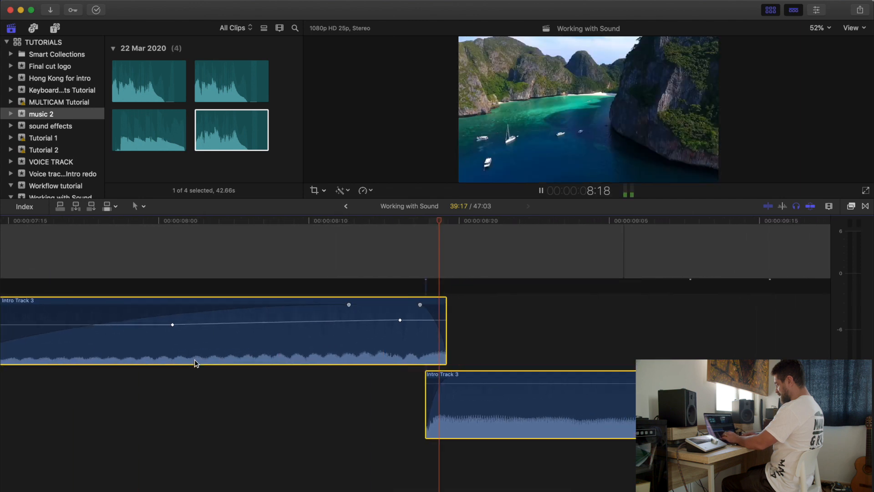
scroll(195, 359, "right", 3)
scroll(195, 359, "left", 4)
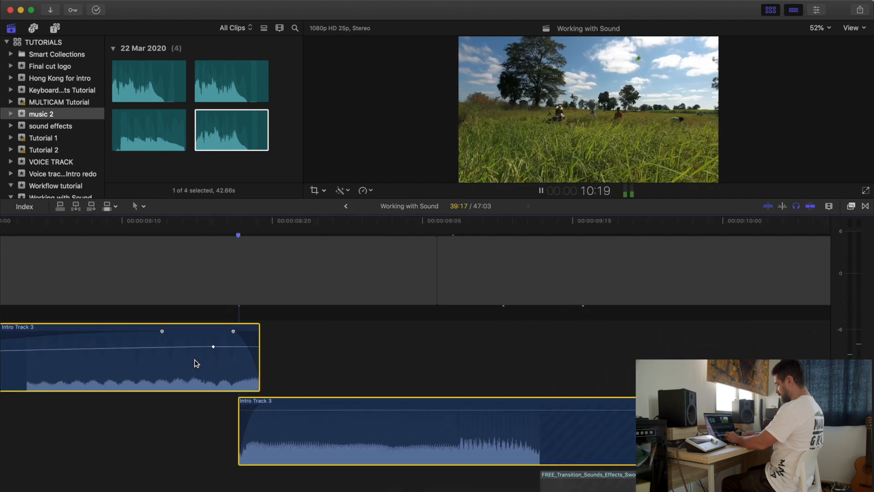
scroll(195, 359, "down", 2)
scroll(195, 359, "left", 1)
scroll(195, 359, "down", 1)
key("space")
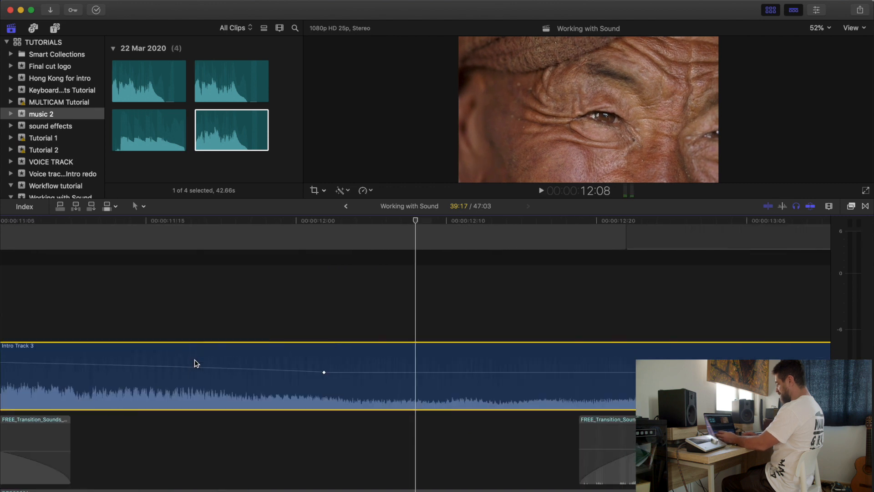
Step: Turn off solo for the two Intro Track 3 clips and select only the first one
scroll(195, 359, "left", 10)
scroll(196, 363, "left", 8)
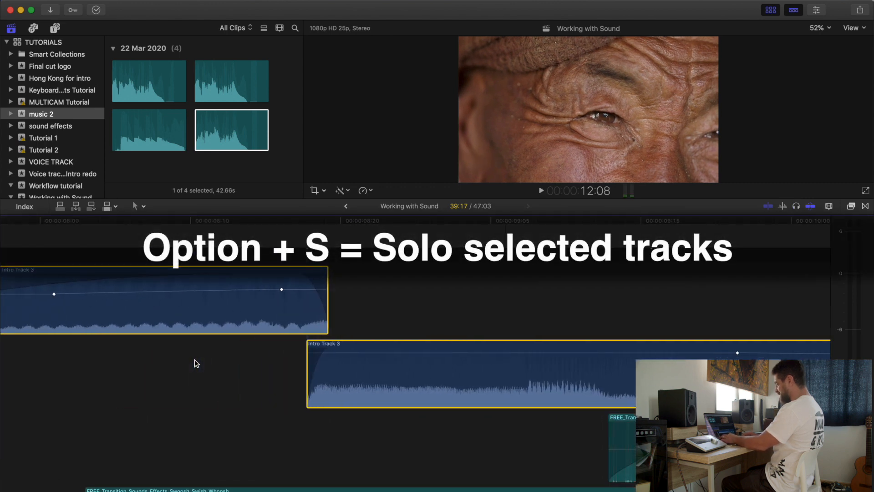
key("alt+s")
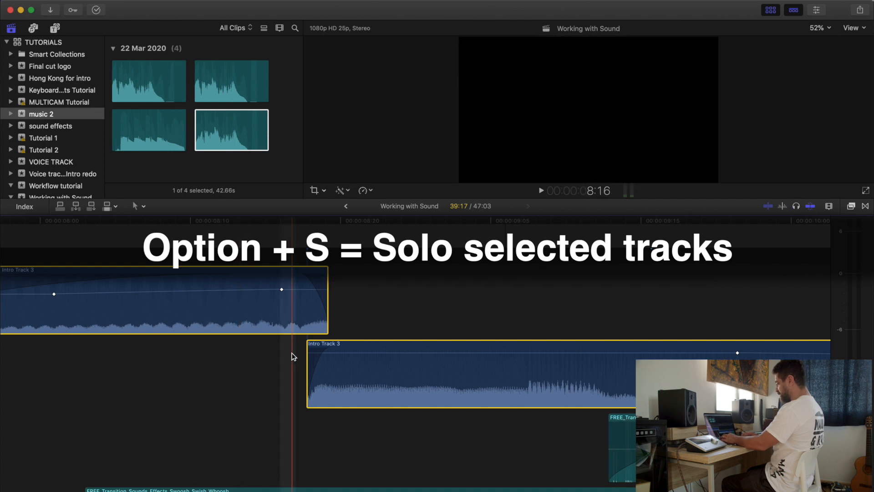
left_click_drag(290, 357, 269, 320)
key("super+minus")
key("super+minus")
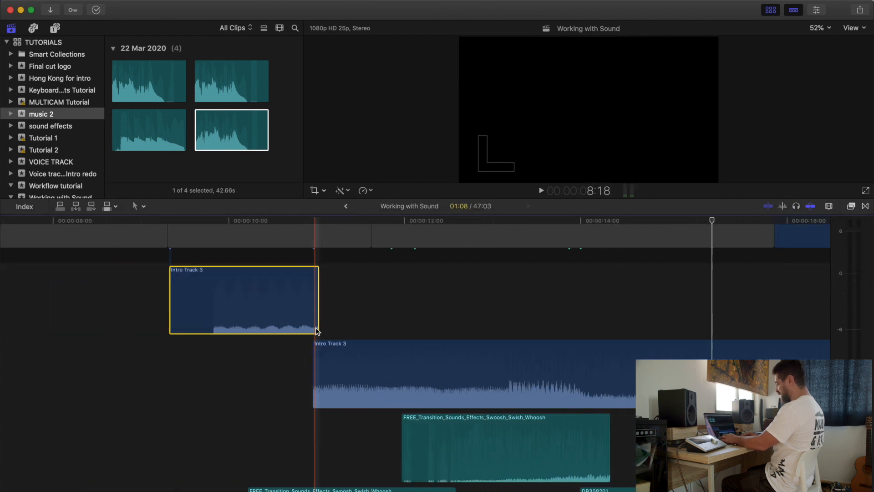
key("alt+s")
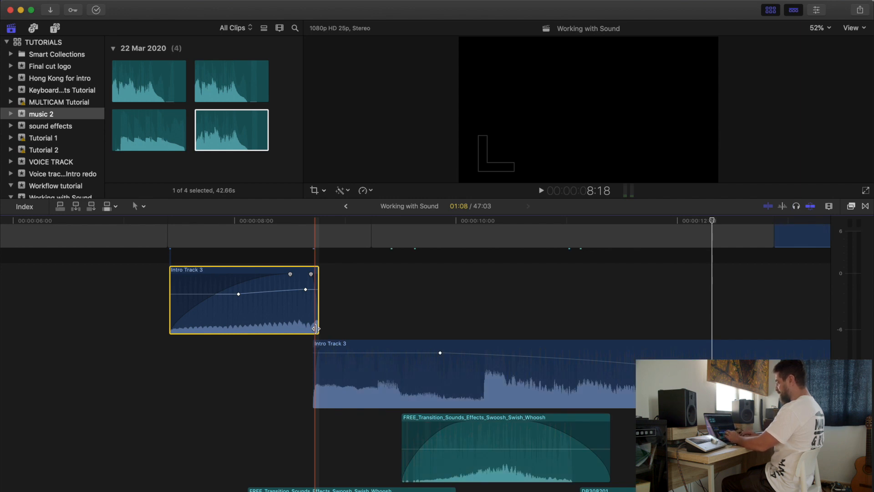
Step: Select the two Swoosh_Swish_Whoosh transition clips below Intro Track 3 and listen to them soloed
scroll(283, 389, "down", 3)
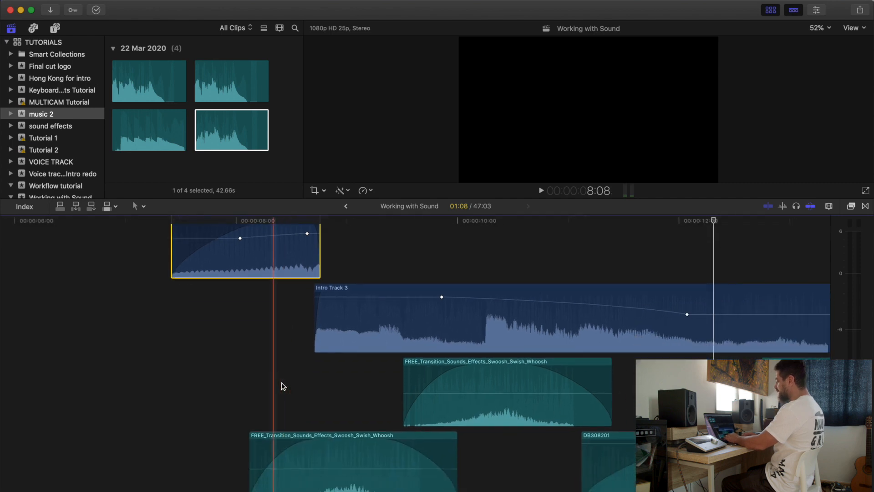
scroll(282, 386, "right", 3)
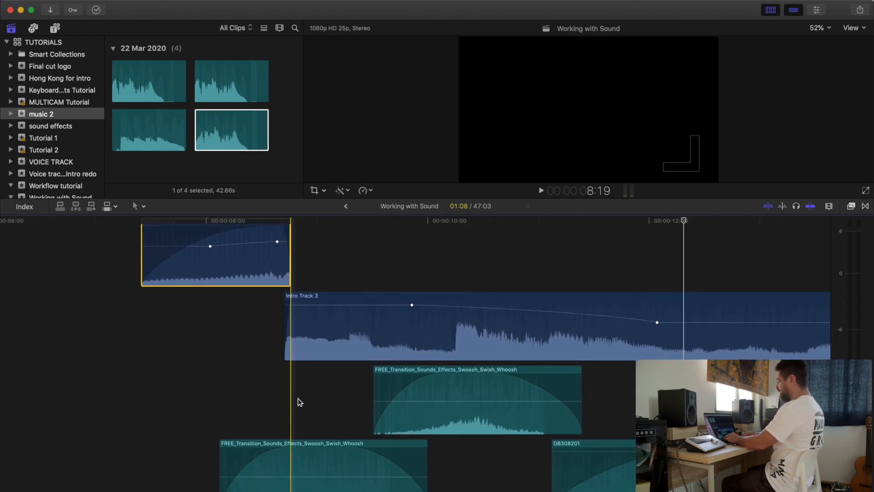
left_click(312, 473)
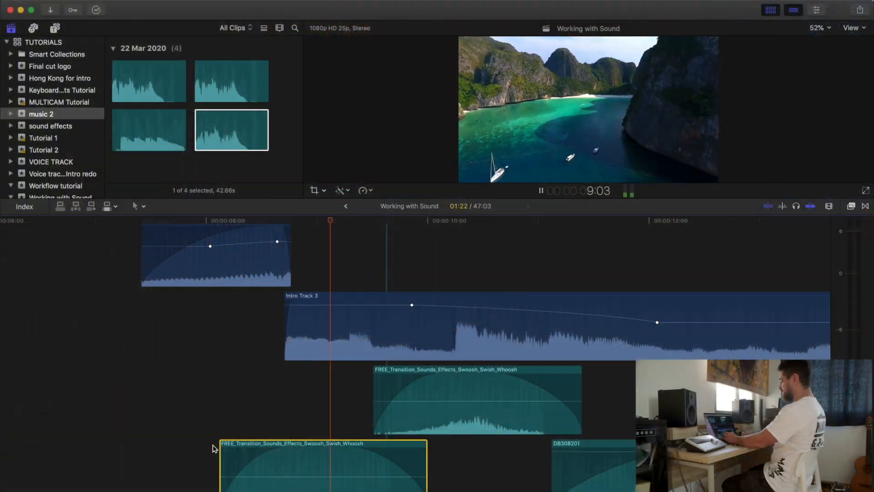
left_click_drag(318, 409, 475, 469)
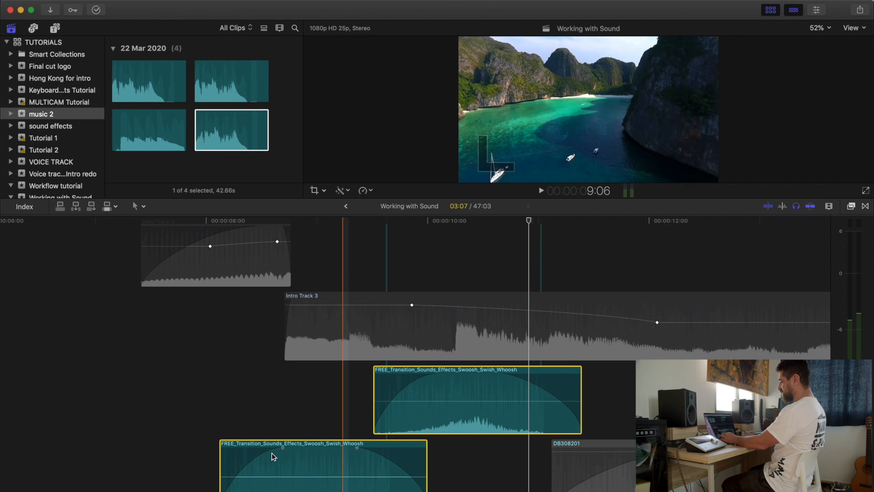
key("space")
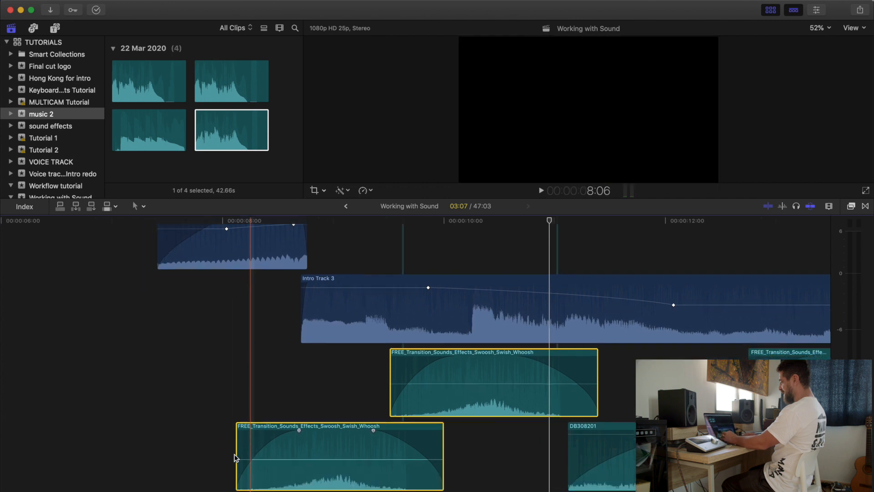
Step: Adjust the volume line of the first Swoosh_Swish_Whoosh transition clip to about -15 dB
scroll(245, 456, "up", 2)
scroll(246, 455, "left", 2)
scroll(360, 454, "down", 2)
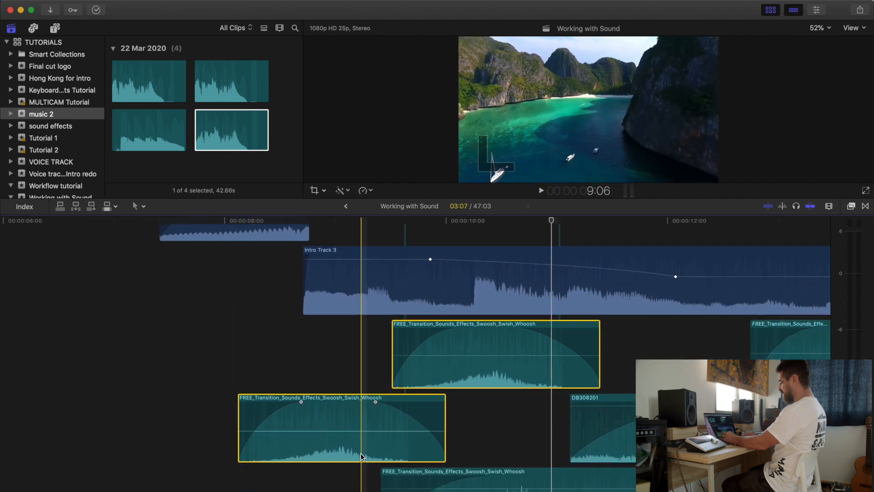
left_click(345, 432)
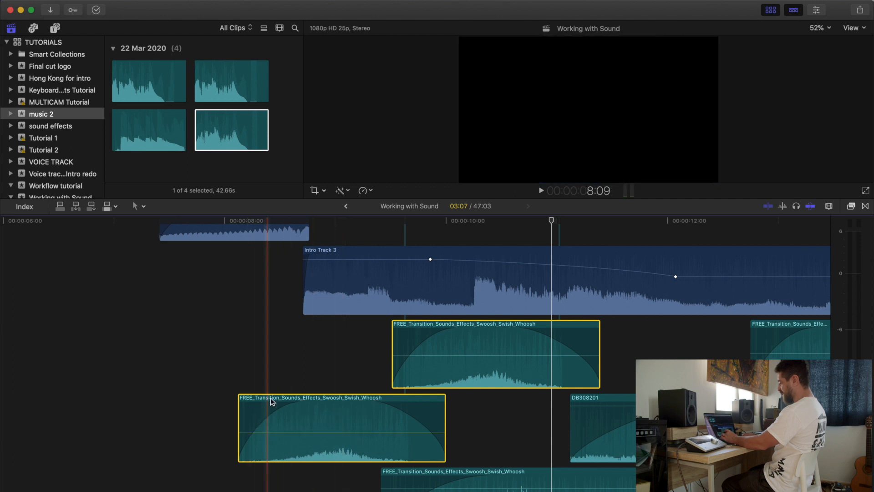
mouse_move(371, 431)
left_mouse_down()
mouse_move(362, 428)
mouse_move(363, 405)
mouse_move(366, 433)
left_mouse_up()
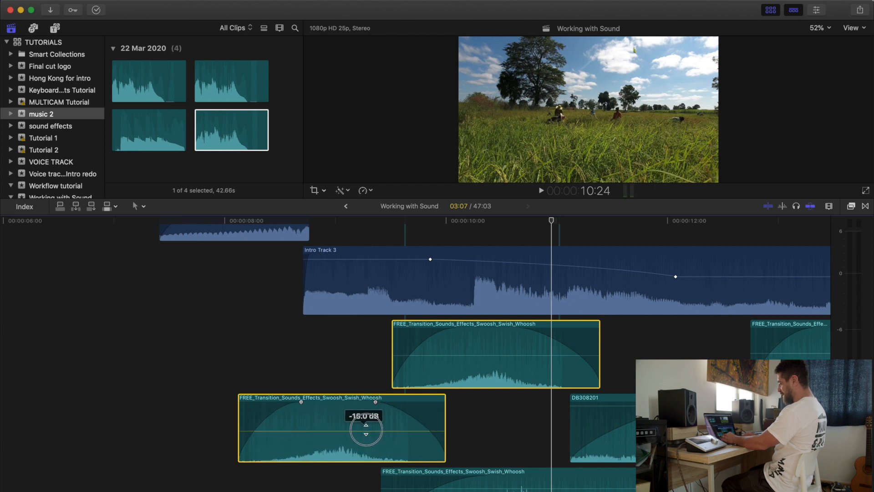
Step: Delete the volume keyframe near 13:21 on the DB308201 clip and play back the timeline
scroll(265, 396, "down", 2)
right_click(490, 384)
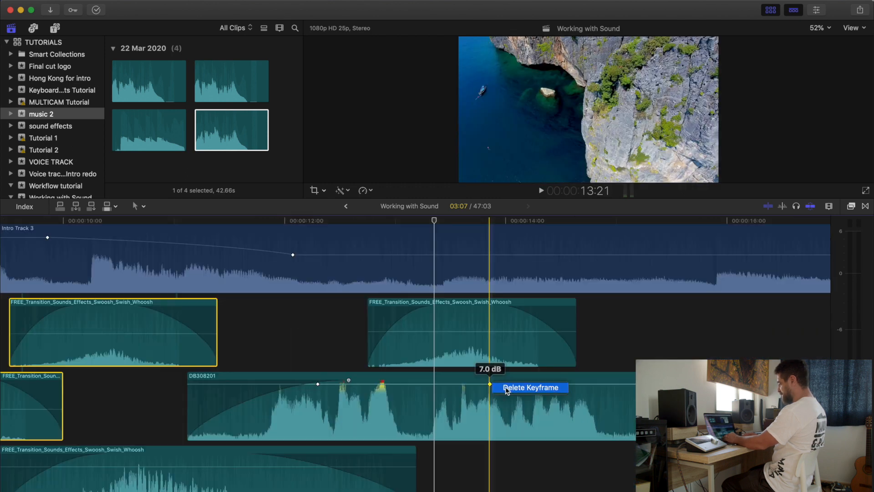
left_click(509, 388)
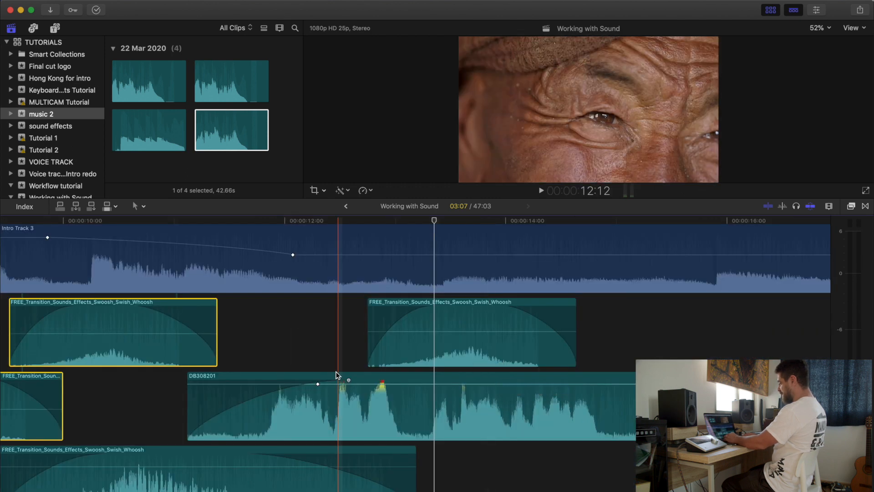
key("space")
key("space")
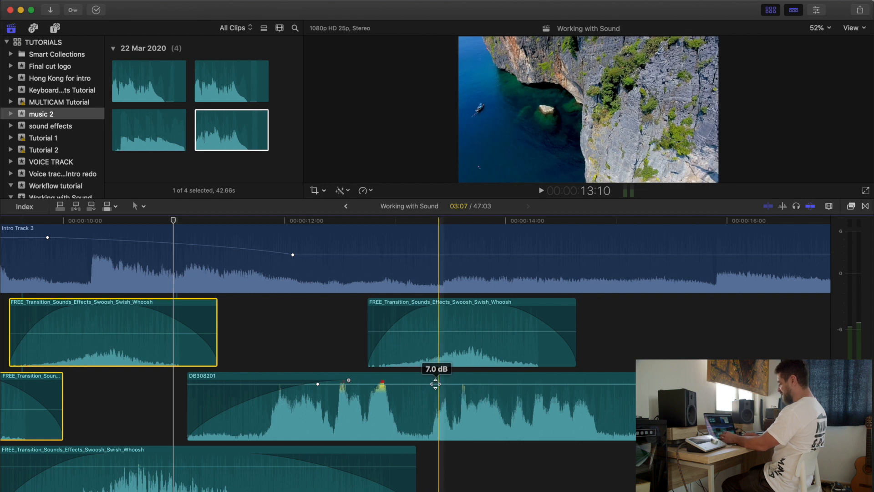
Step: Add volume keyframes around the first loud section of DB308201, lower the level between them and widen the ramps
left_click(403, 383, "alt")
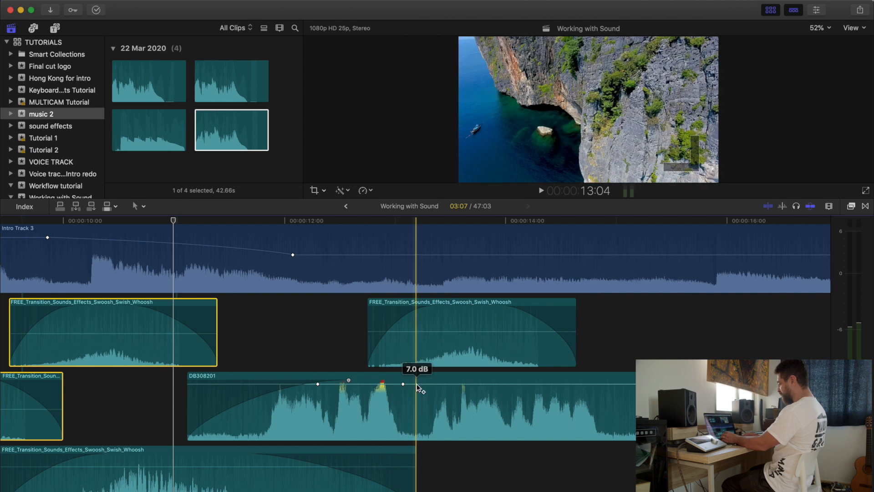
left_click(417, 384, "alt")
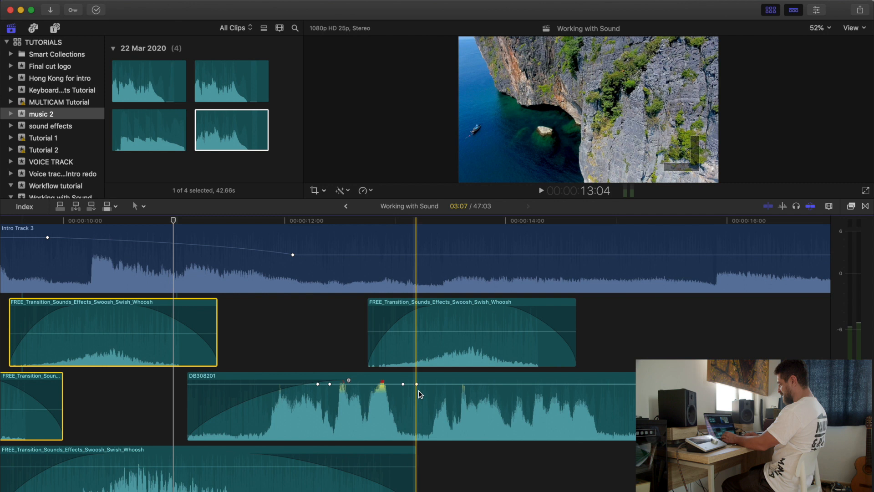
left_click(387, 384)
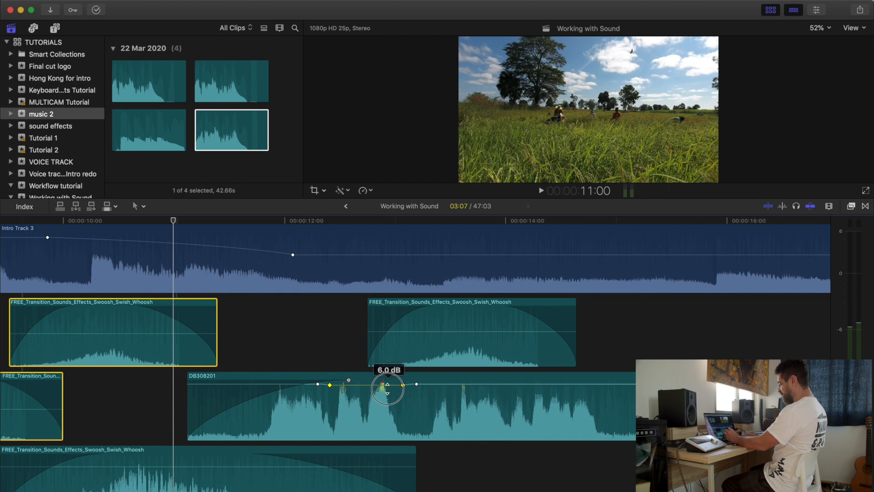
left_click(416, 383)
left_click_drag(318, 383, 295, 384)
Step: Add paired volume keyframes around the DB308201 section from about 14 to 15 seconds and raise the level between them slightly
scroll(409, 381, "right", 3)
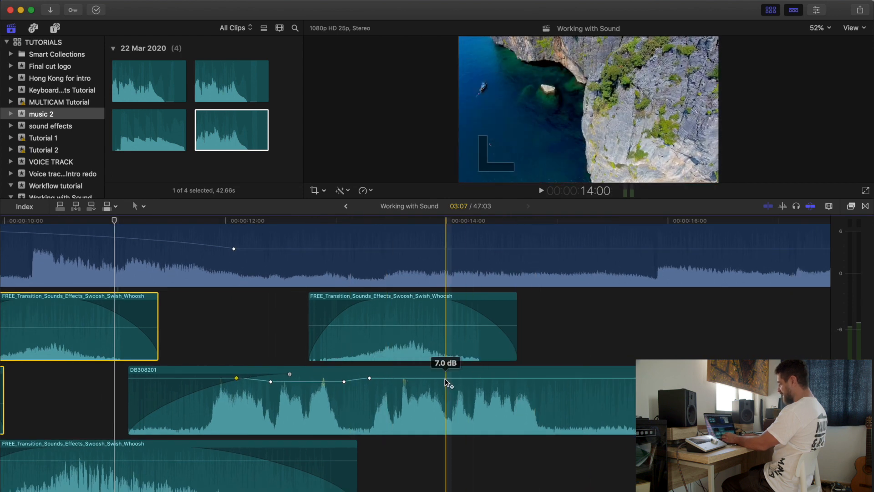
left_click(460, 378, "alt")
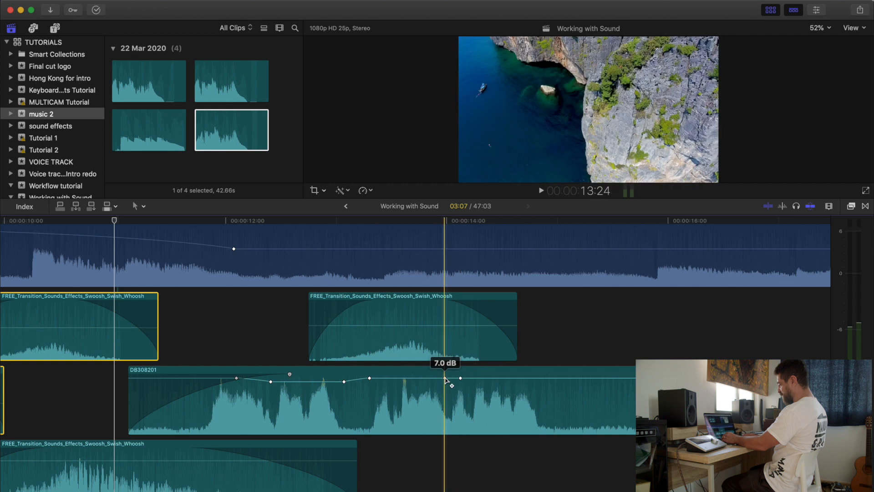
left_click(538, 378, "alt")
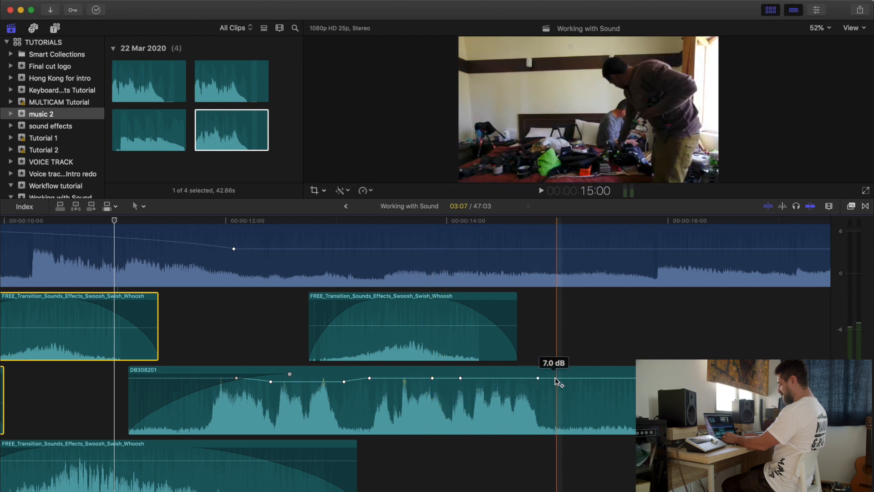
left_click(555, 378, "alt")
left_click(513, 382)
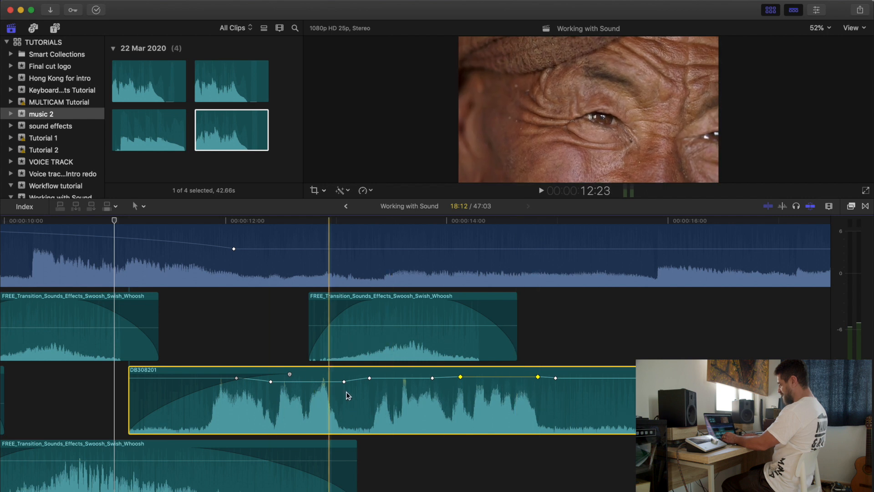
scroll(539, 399, "right", 5)
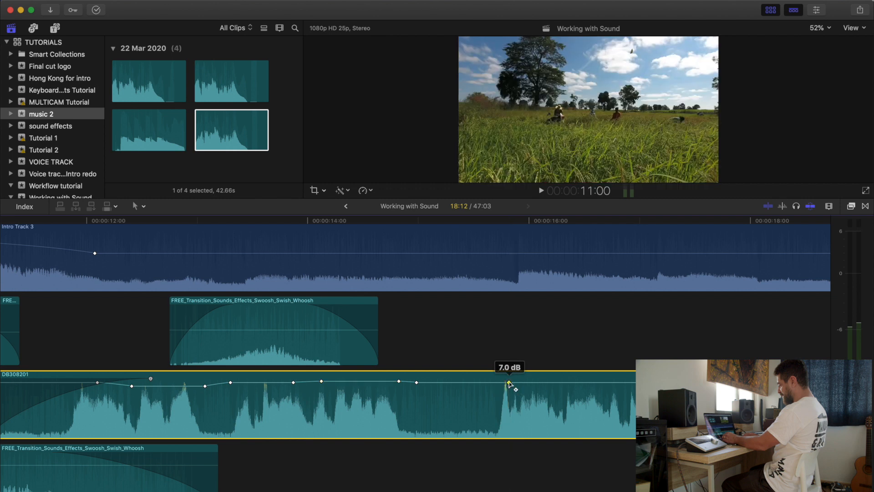
Step: Try raising the DB308201 volume line after the keyframes near 16 seconds
scroll(509, 384, "right", 8)
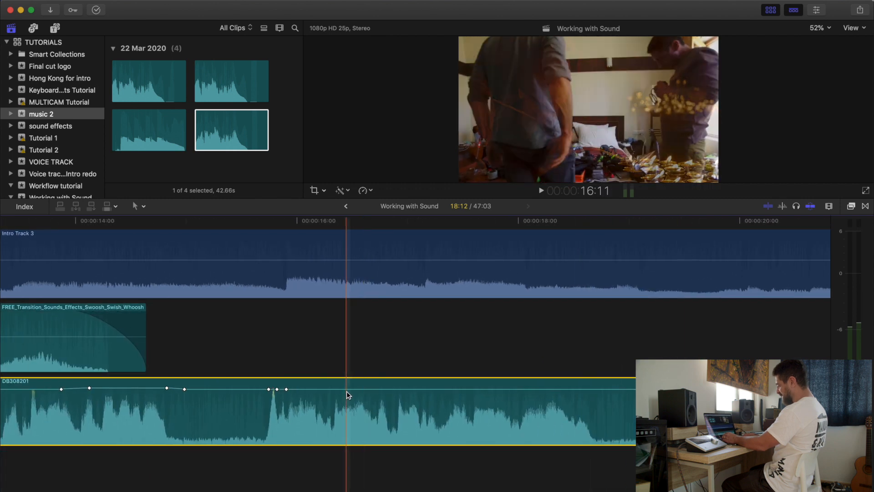
left_click_drag(346, 388, 348, 384)
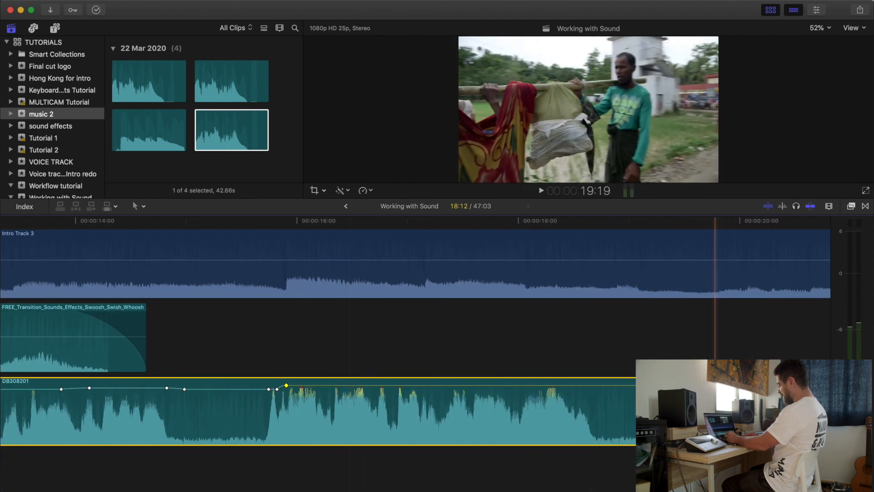
scroll(784, 391, "right", 2)
scroll(609, 400, "left", 20)
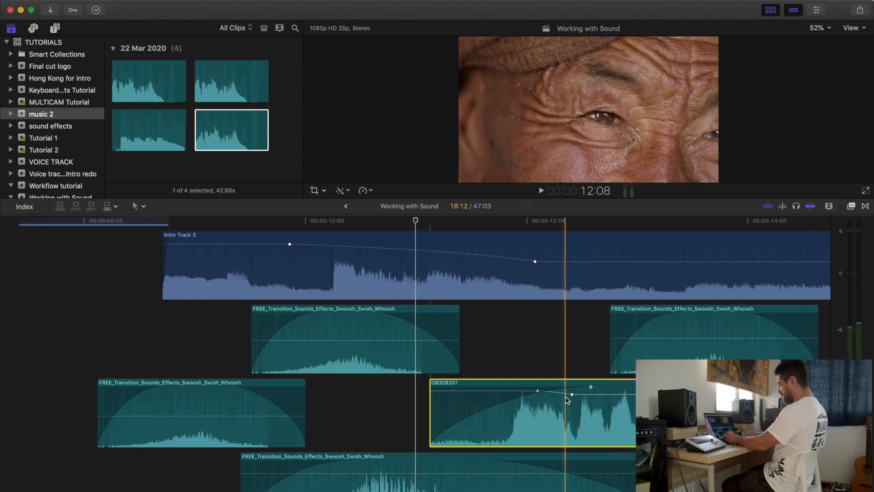
scroll(614, 402, "right", 10)
scroll(616, 405, "right", 10)
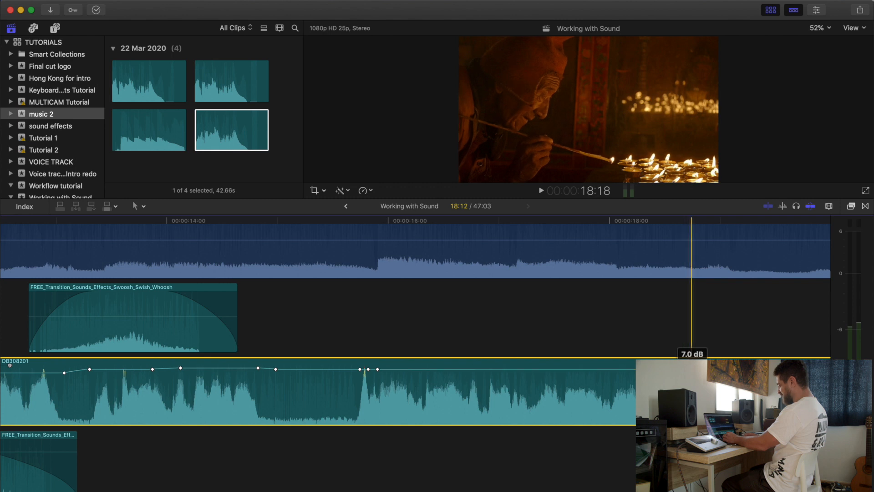
Step: Add paired volume keyframes around the DB308201 section from about 16 to 18.7 seconds, raise the level between them slightly and play it back
scroll(549, 378, "left", 1)
left_click(442, 367, "alt")
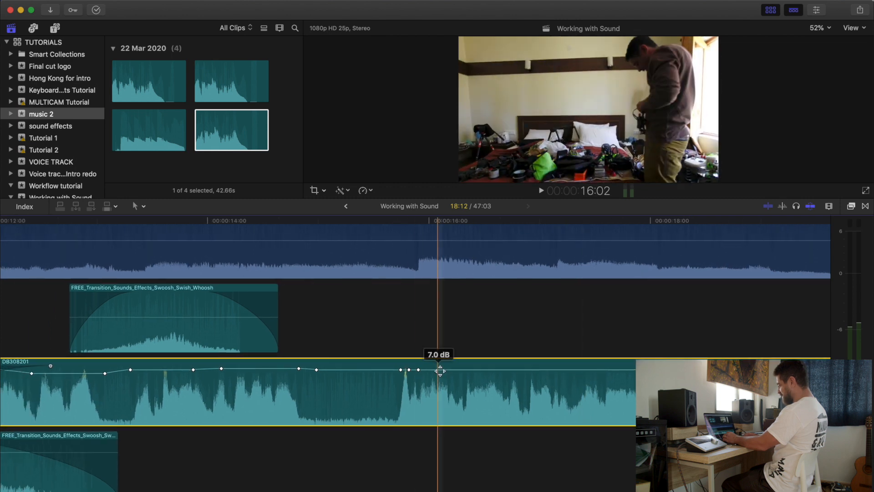
key("space")
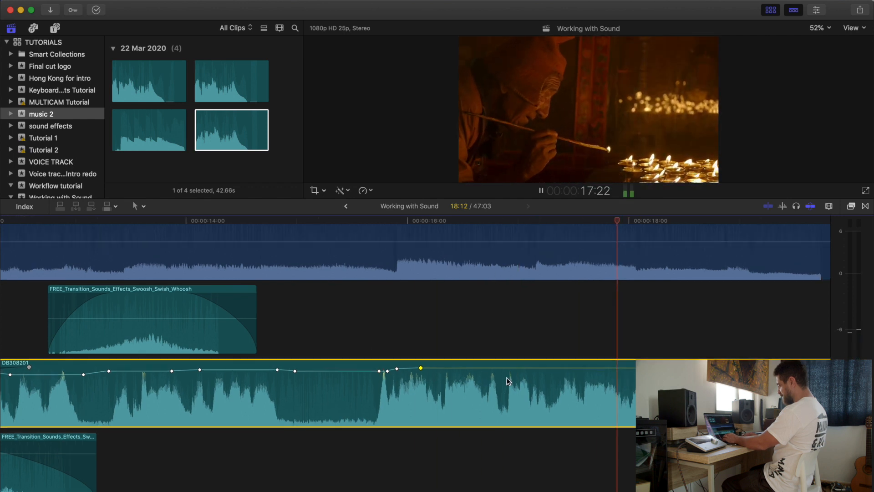
key("space")
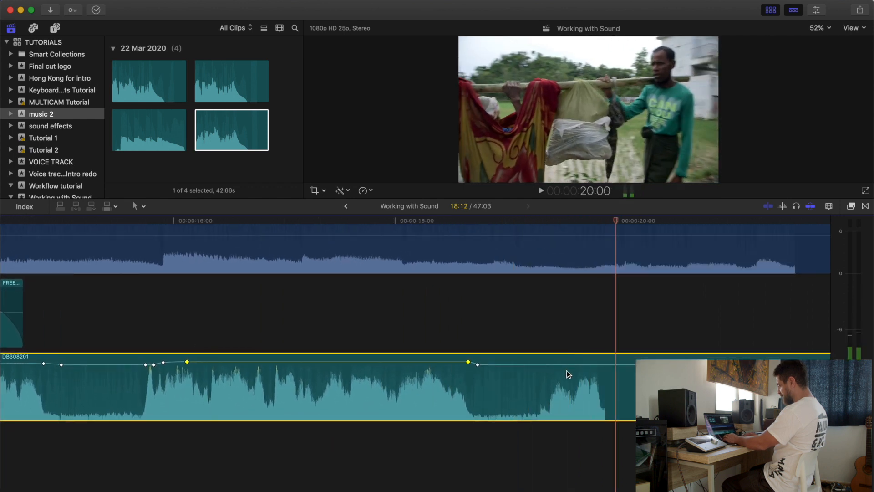
Step: Increase the timeline clip height to enlarge the audio waveforms and bring the DB308201 clip into view
left_click(829, 207)
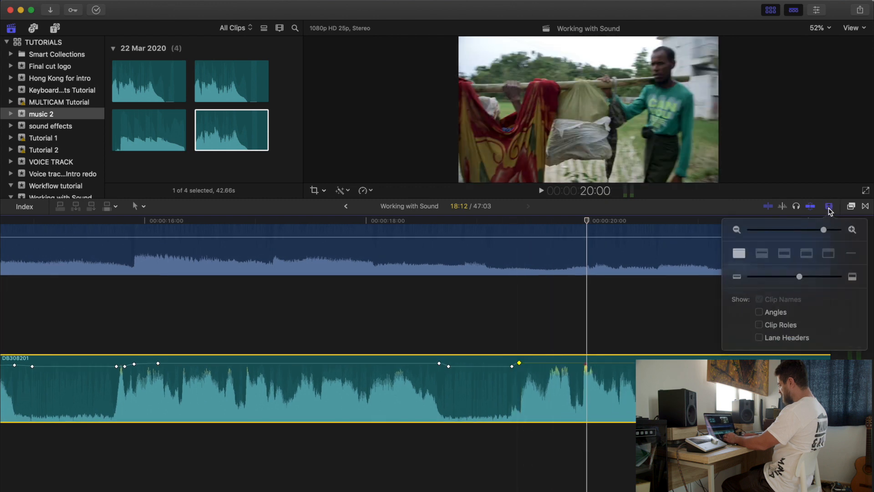
left_click_drag(802, 276, 823, 276)
left_click_drag(824, 275, 825, 274)
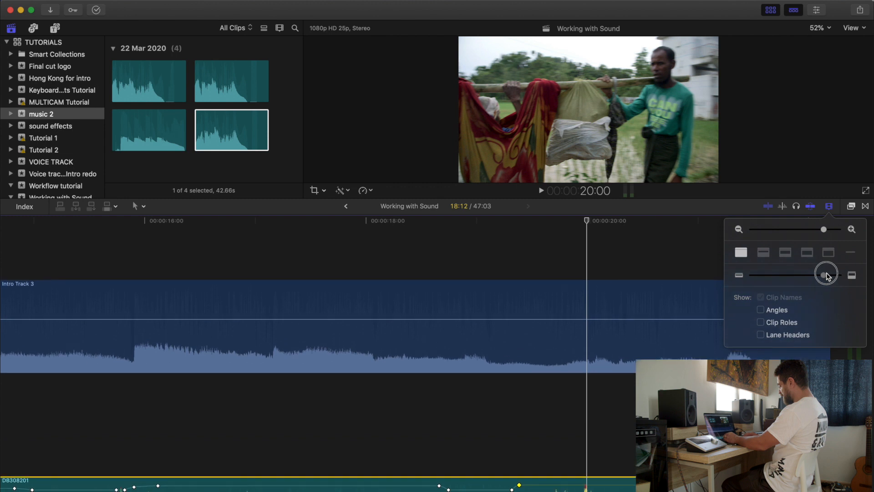
left_click(830, 209)
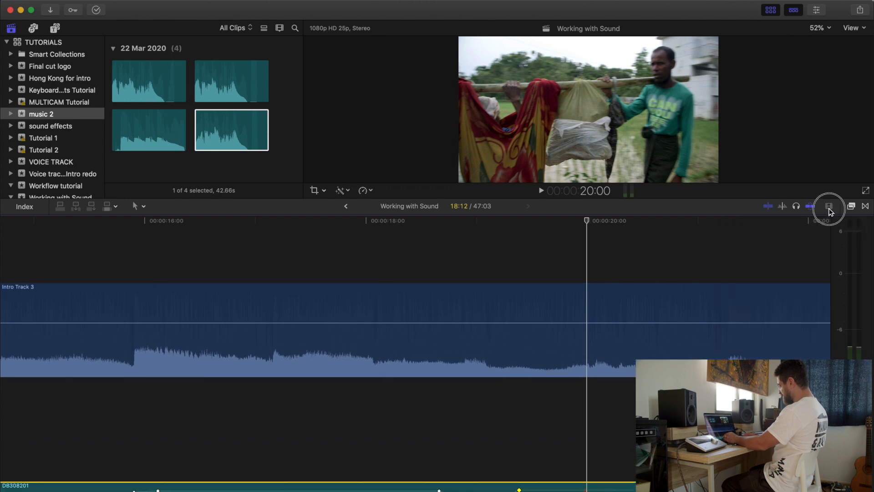
left_click(830, 209)
left_click_drag(830, 278, 832, 278)
scroll(635, 387, "down", 7)
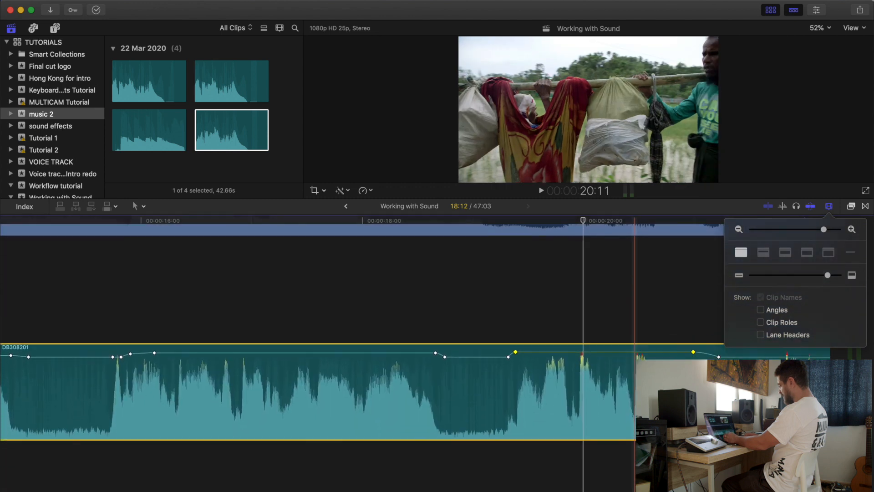
Step: Set the DB308201 level between about 19.4 and 21 seconds to 9.0 dB and widen the ramps around it
left_click(619, 353)
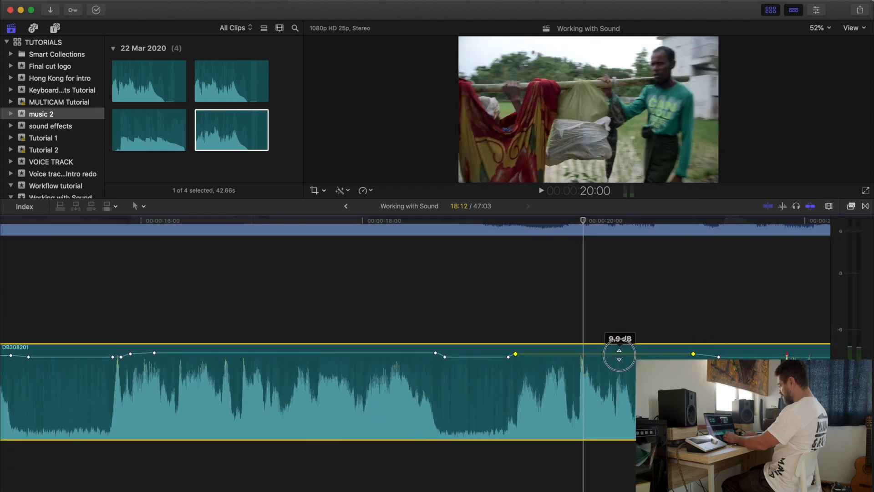
left_click_drag(508, 357, 500, 357)
left_click_drag(719, 357, 721, 357)
Step: Add paired volume keyframes around the DB308201 peaks near 22 seconds, lower the level between them slightly and widen the ramps
scroll(721, 357, "right", 6)
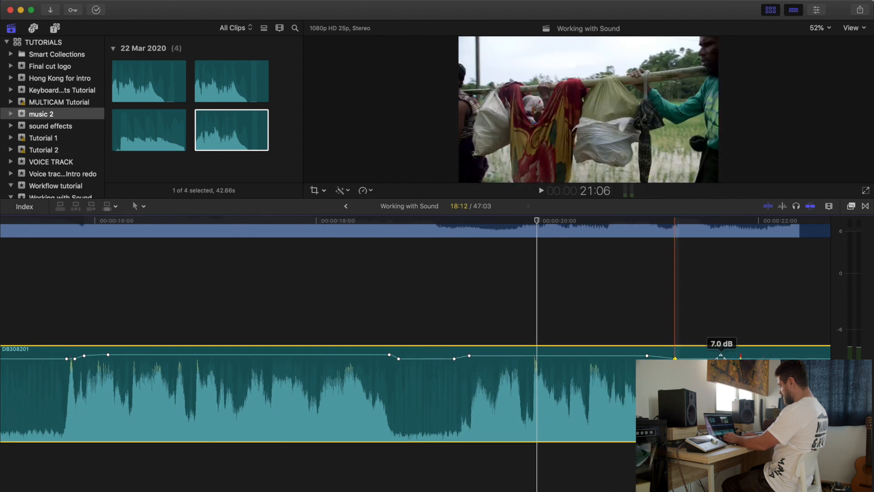
left_click(530, 357, "alt")
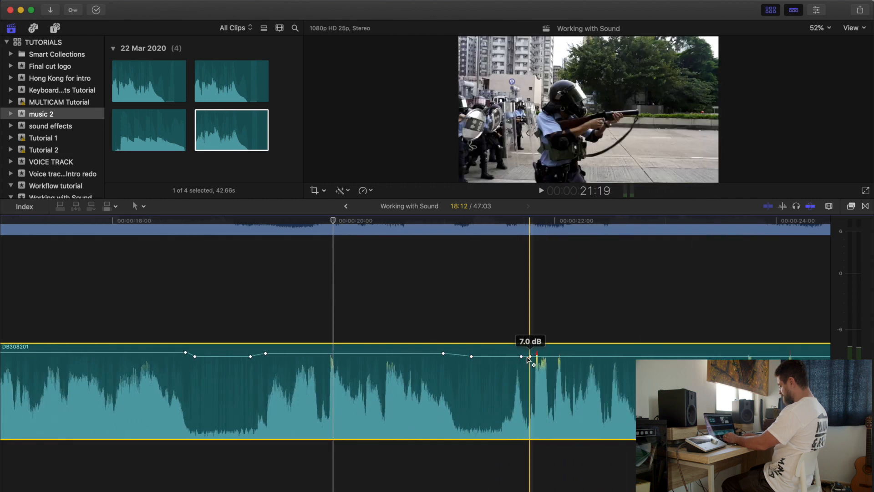
left_click(563, 357, "alt")
left_click(543, 357)
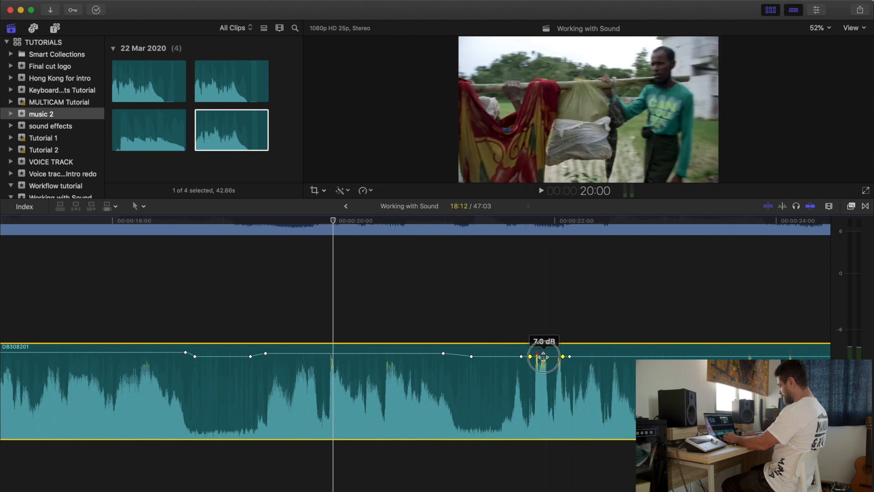
left_click_drag(512, 358, 509, 358)
left_click_drag(570, 357, 578, 357)
Step: Add paired volume keyframes around the DB308201 section from about 25.9 to 26.6 seconds and raise the level between them slightly
scroll(580, 357, "right", 10)
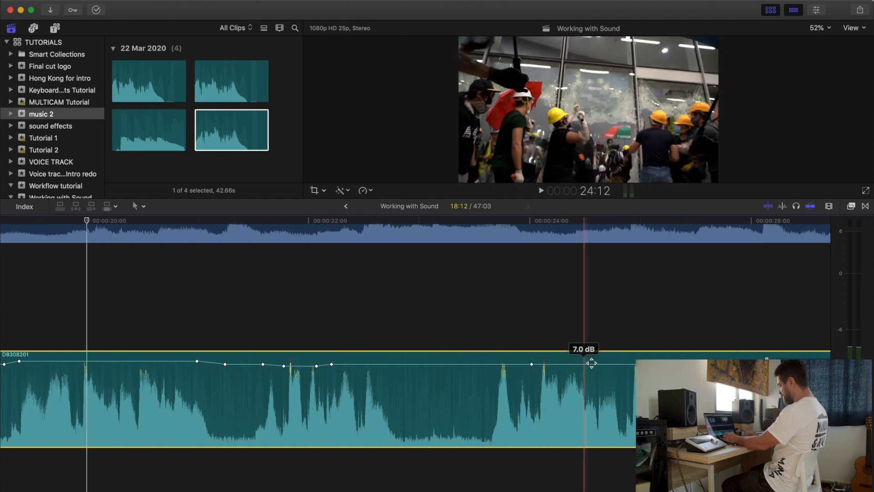
scroll(609, 361, "left", 10)
scroll(522, 368, "right", 10)
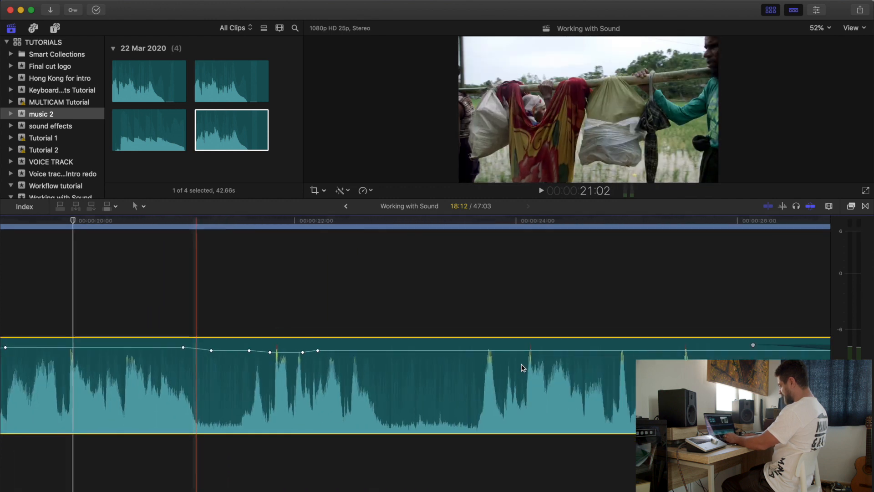
left_click(562, 354, "alt")
left_click(583, 353, "alt")
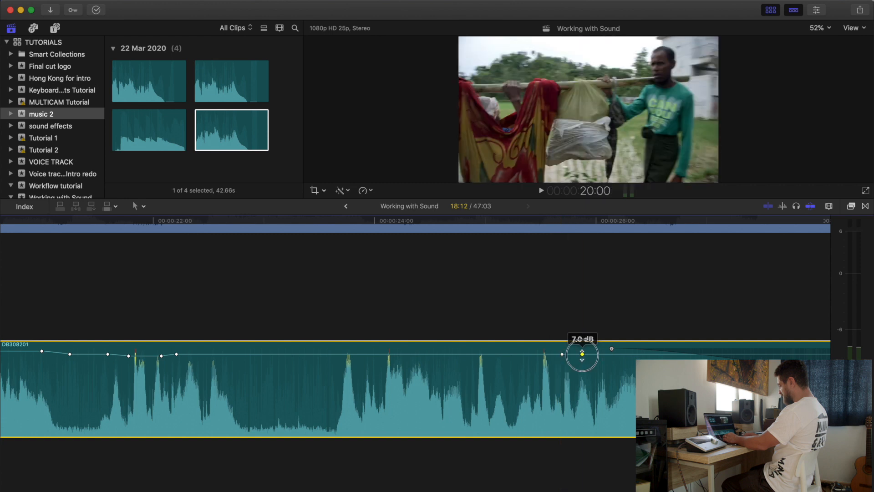
left_click_drag(623, 354, 623, 351)
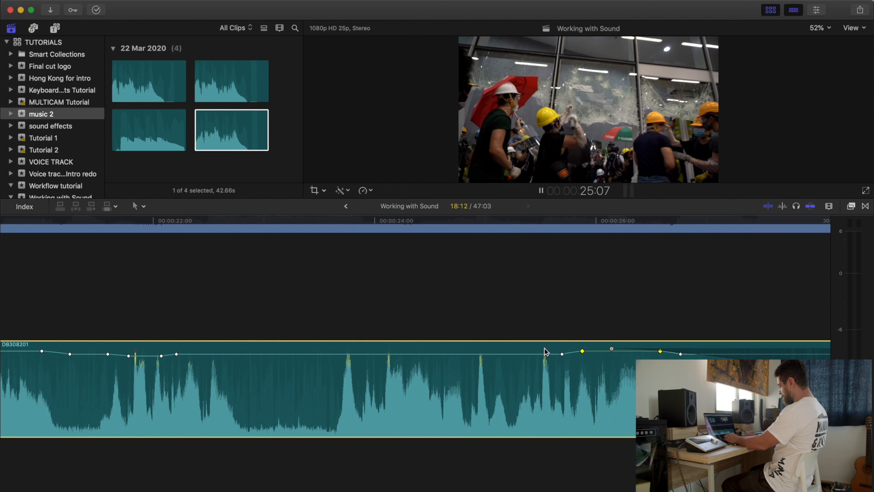
Step: Zoom out the timeline to the start of DB308201 and contract the clip layers to label-only height
scroll(583, 349, "right", 4)
key("super+minus")
key("super+minus")
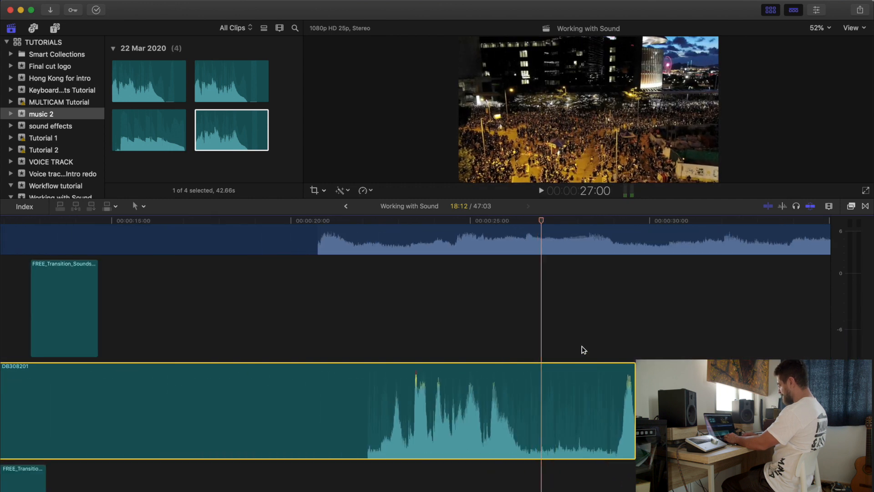
scroll(388, 350, "left", 5)
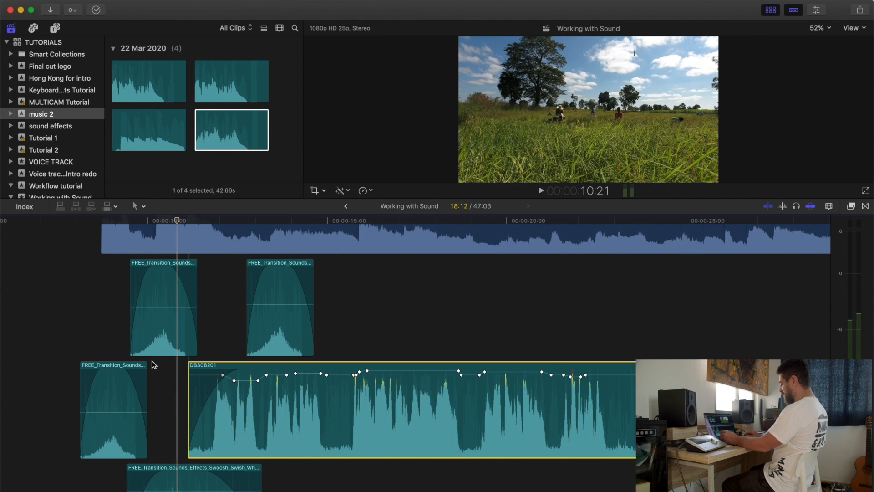
key("ctrl+alt+Down")
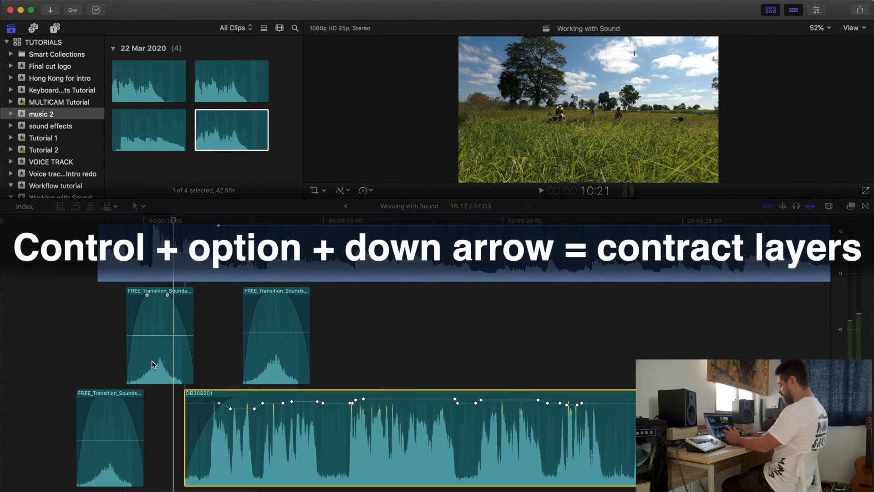
key("ctrl+alt+Down")
key("ctrl+alt+Down")
key("ctrl+alt+Down")
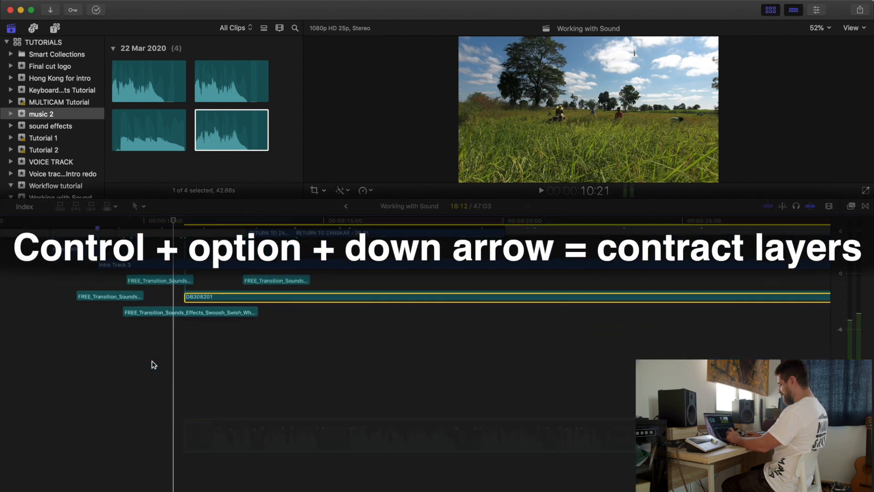
Step: Play back the timeline from about 9 to 29 seconds to check the balance of music, swooshes and DB308201
scroll(83, 383, "up", 2)
key("space")
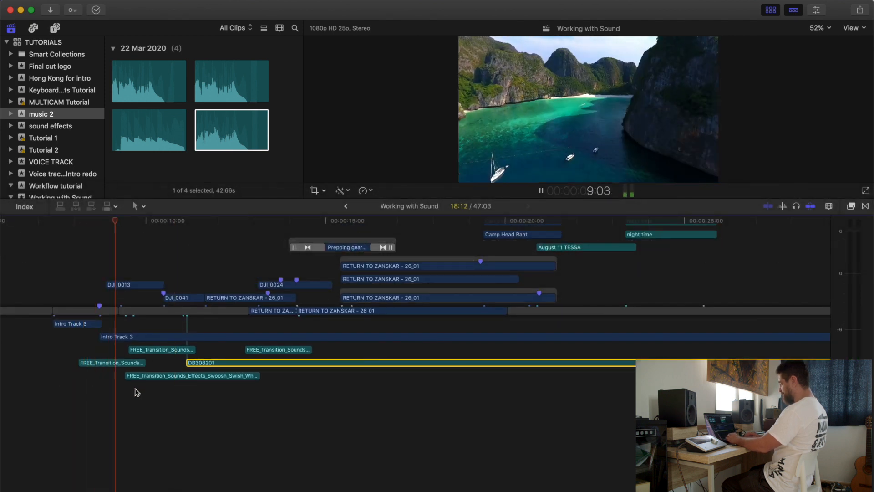
scroll(257, 424, "up", 5)
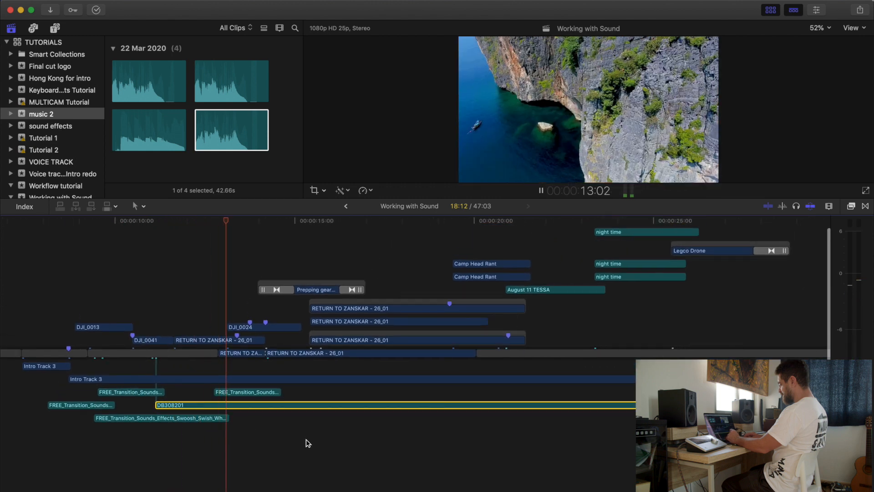
key("super+minus")
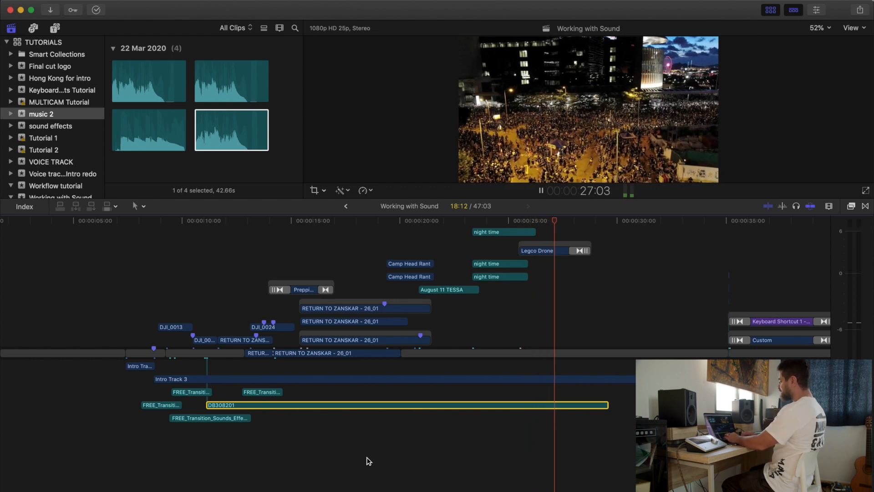
scroll(369, 461, "up", 2)
scroll(369, 461, "left", 1)
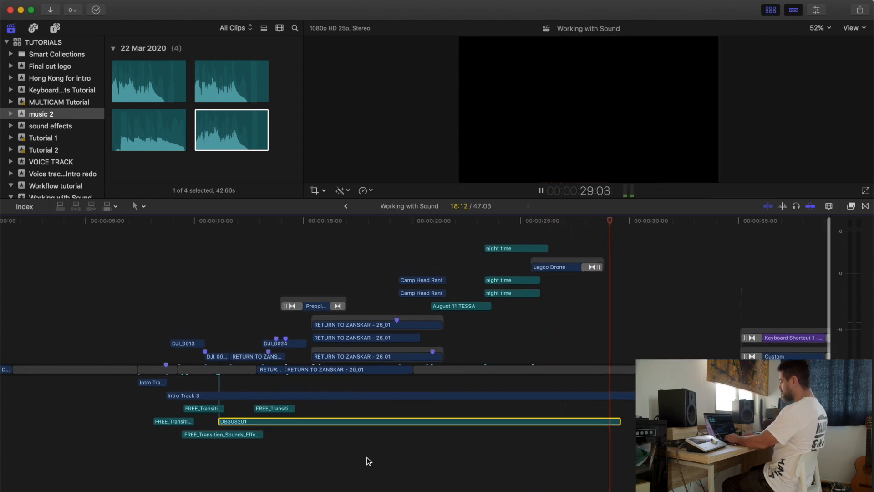
key("space")
Step: Expand the clip layers to show thumbnails and waveforms, and zoom in on the video clips around 8 to 16 seconds
key("ctrl+alt+Up")
key("ctrl+alt+Up")
key("ctrl+alt+Up")
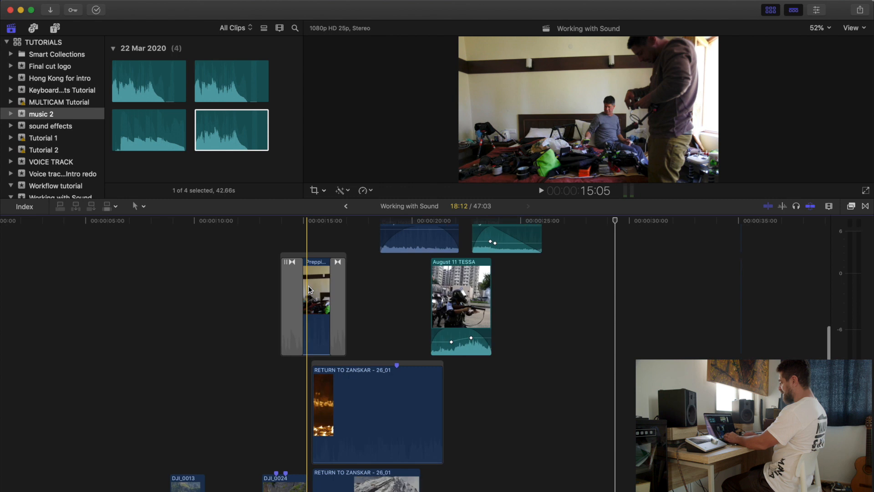
scroll(312, 334, "down", 4)
scroll(312, 334, "left", 1)
scroll(302, 393, "down", 3)
key("super+equal")
key("super+equal")
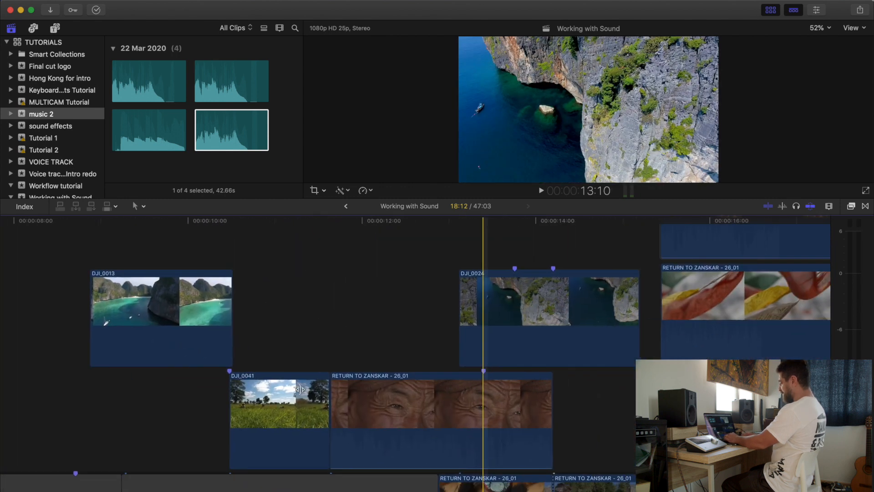
Step: Examine the DJI and RETURN TO ZANSKAR video clips and their attached audio between about 8 and 19 seconds
scroll(301, 392, "right", 6)
scroll(302, 393, "down", 2)
scroll(302, 392, "left", 5)
scroll(302, 393, "up", 1)
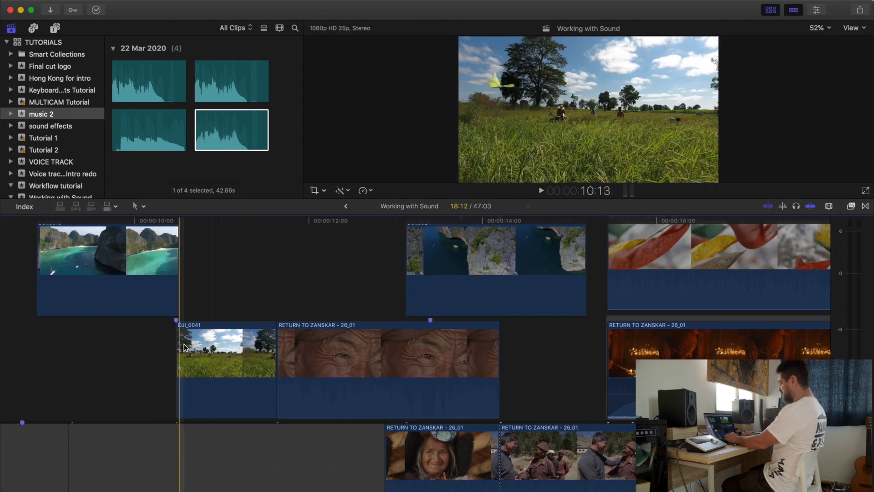
scroll(185, 347, "left", 7)
scroll(184, 347, "up", 1)
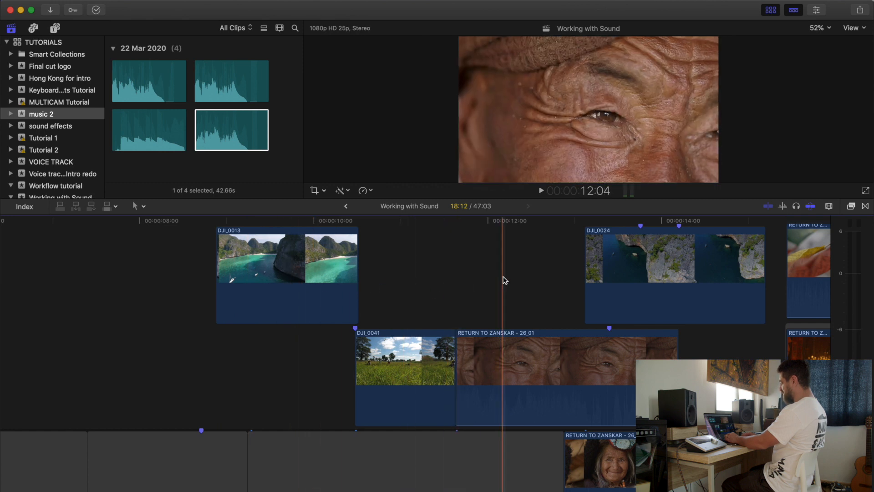
scroll(493, 279, "right", 5)
scroll(492, 279, "up", 1)
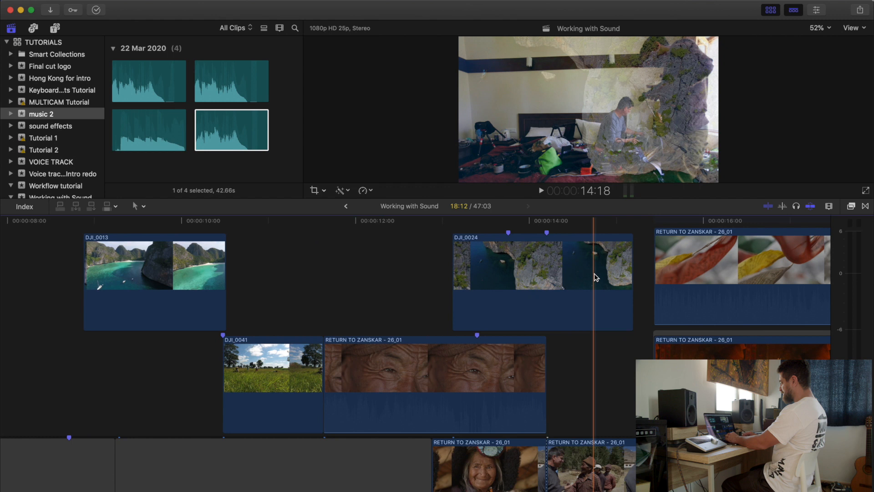
scroll(594, 277, "right", 8)
scroll(421, 299, "up", 1)
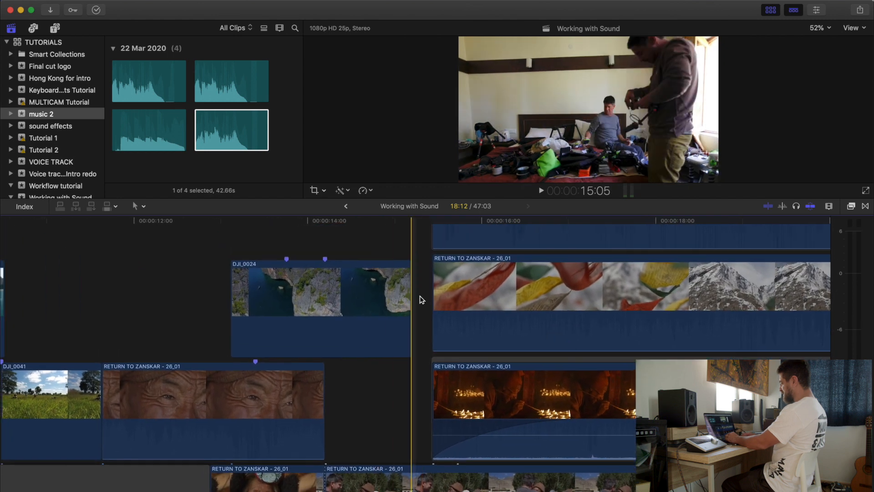
Step: Select the candle-lighting RETURN TO ZANSKAR - 26_01 clip that starts near 15.4 seconds
scroll(478, 319, "right", 2)
scroll(479, 319, "down", 2)
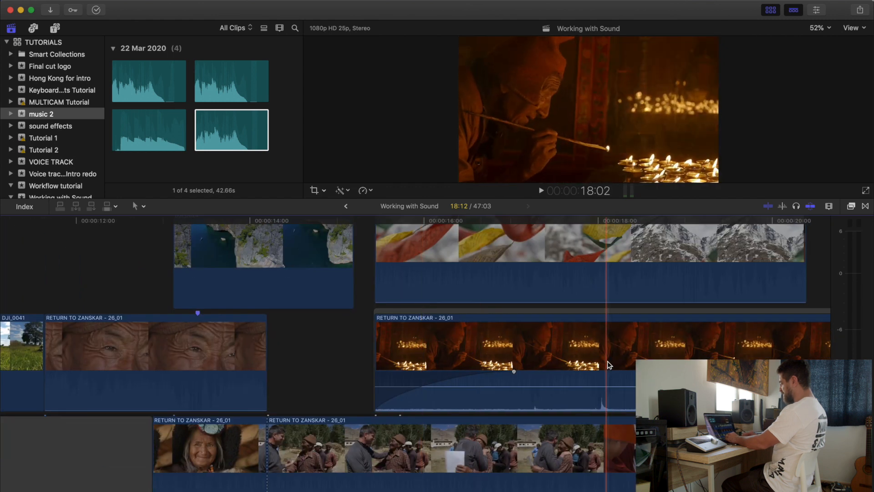
left_click(519, 364)
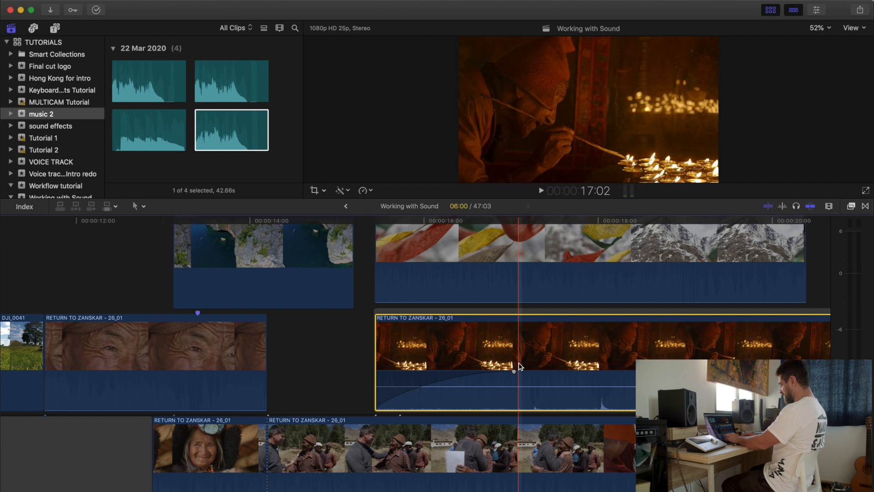
Step: Solo the candle-lighting RETURN TO ZANSKAR - 26_01 clip, play back its sound up to about 19 seconds, and turn solo off
key("alt+s")
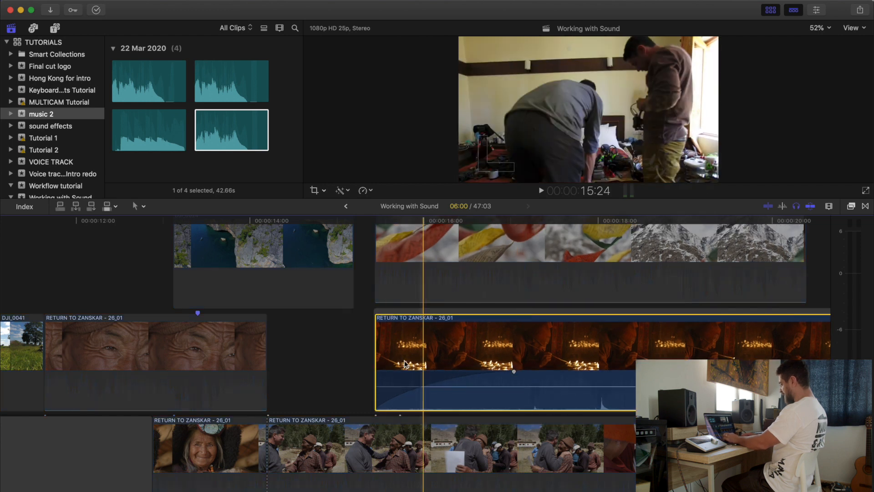
left_click(382, 363)
scroll(495, 362, "right", 2)
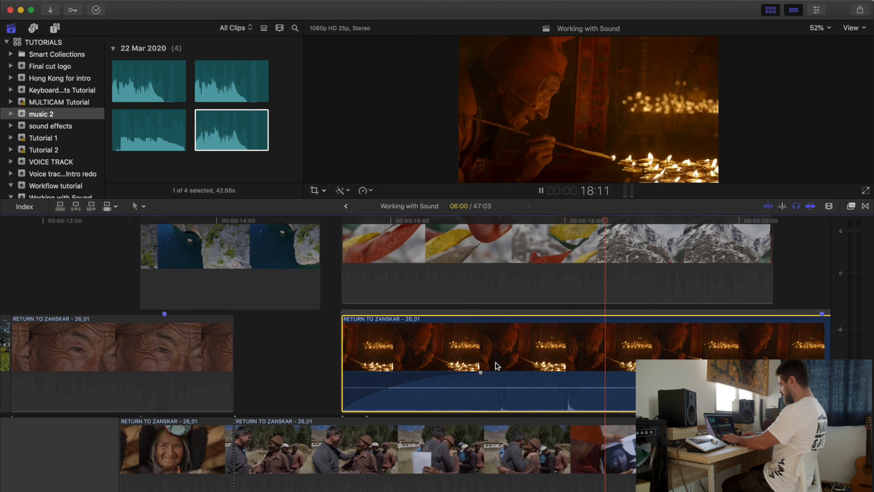
key("space")
left_click(529, 323)
key("space")
key("space")
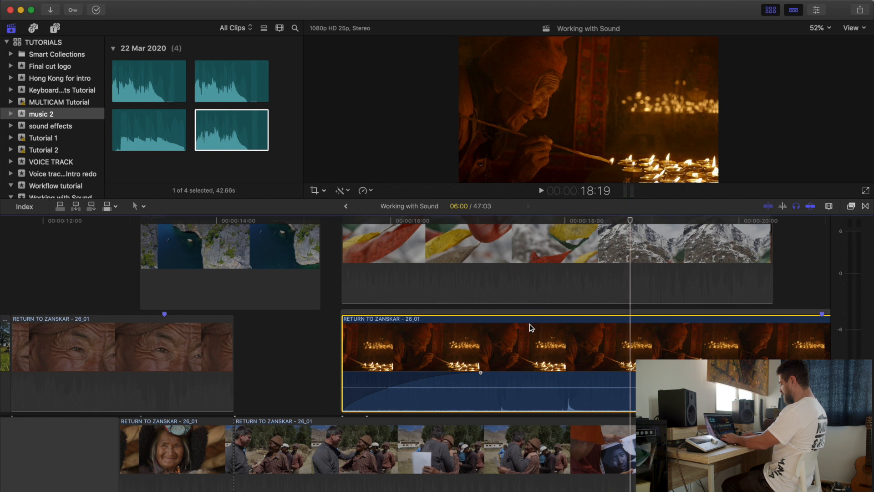
key("alt+s")
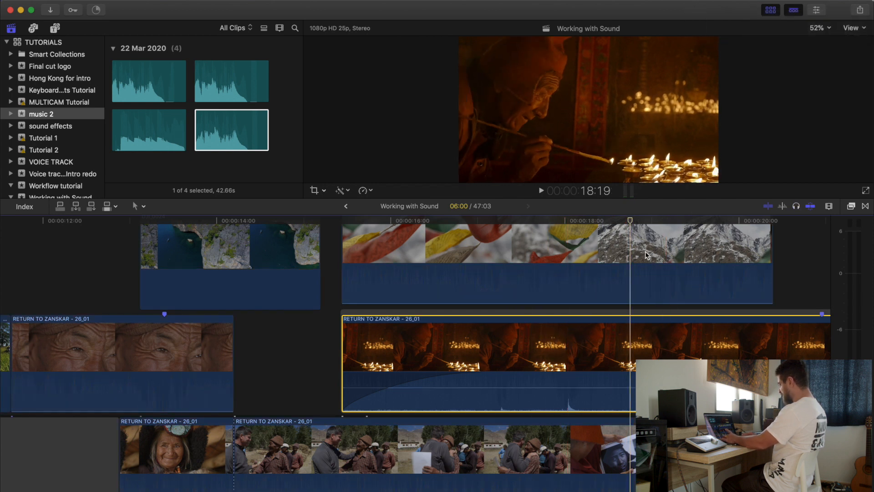
Step: Show the candle-lighting clip's audio properties in an enlarged inspector and set its audio configuration to Dual Mono
key("super+4")
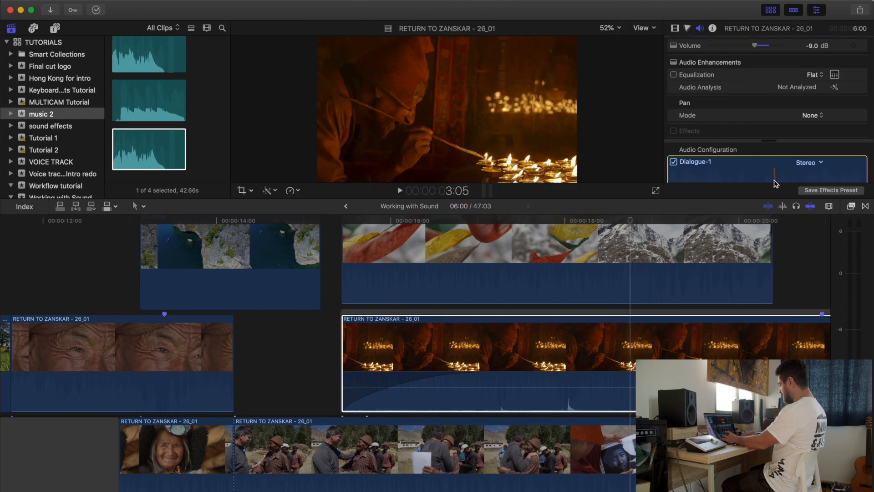
left_click_drag(744, 200, 733, 258)
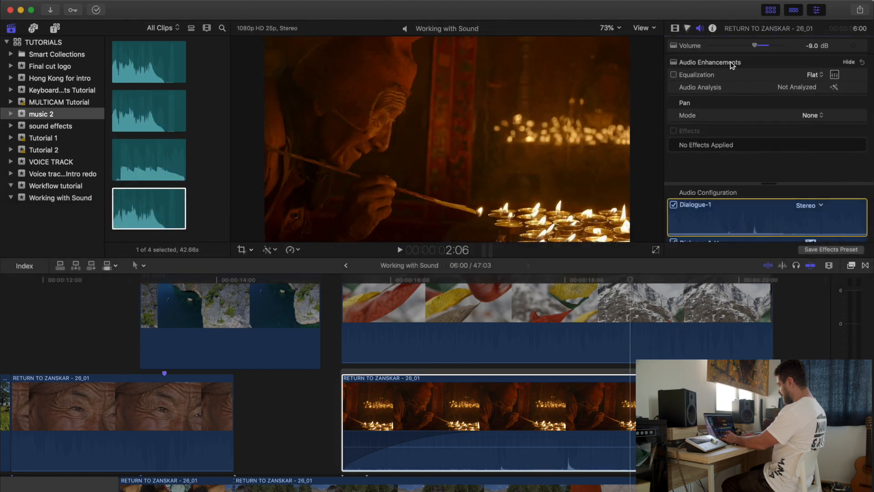
left_click(677, 30)
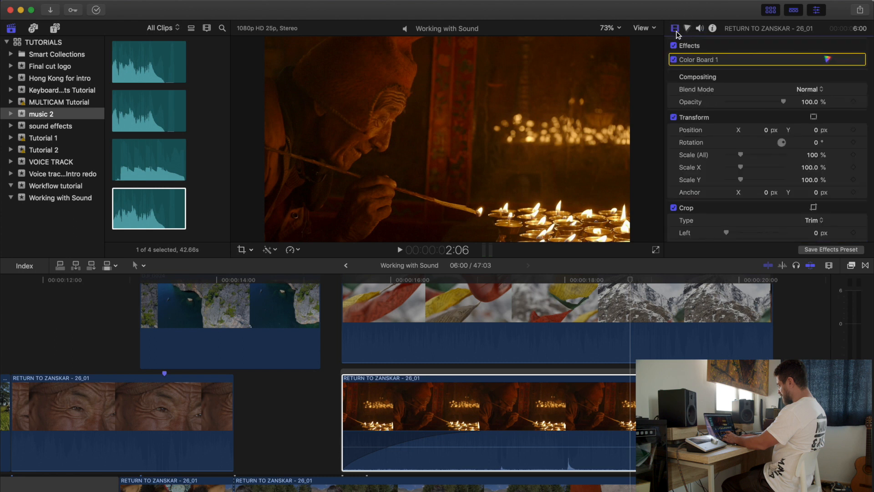
left_click(700, 29)
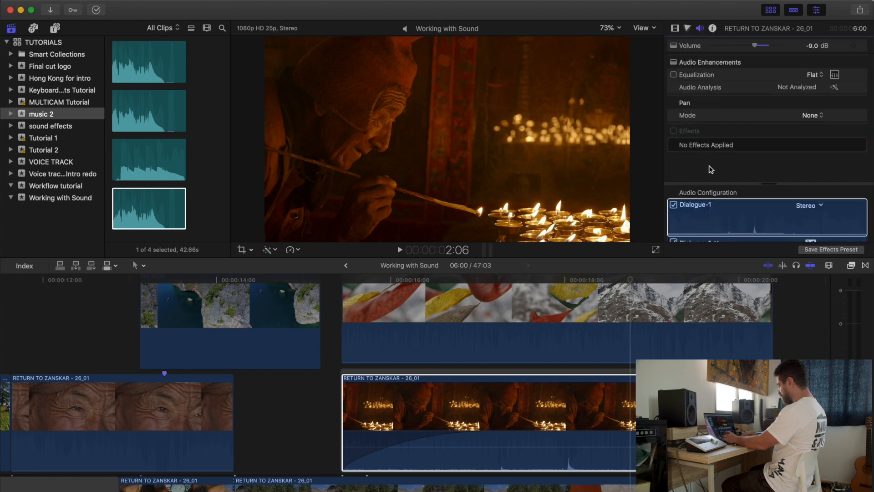
left_click(809, 206)
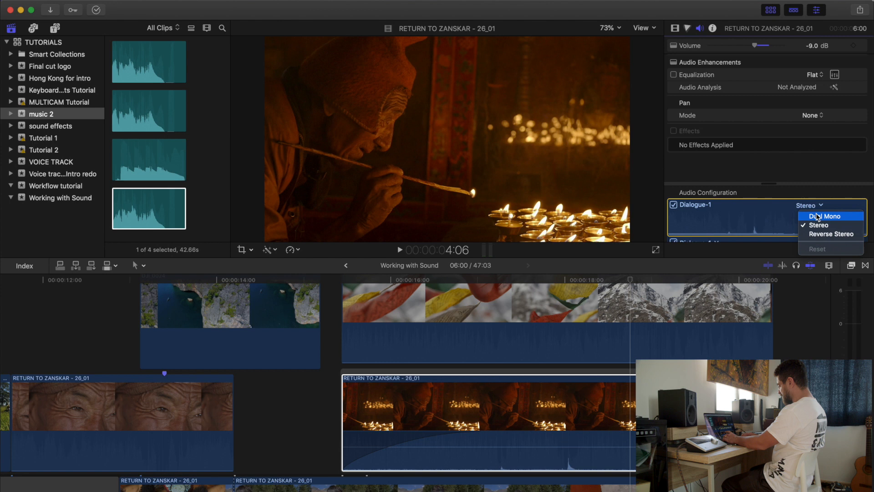
left_click(819, 217)
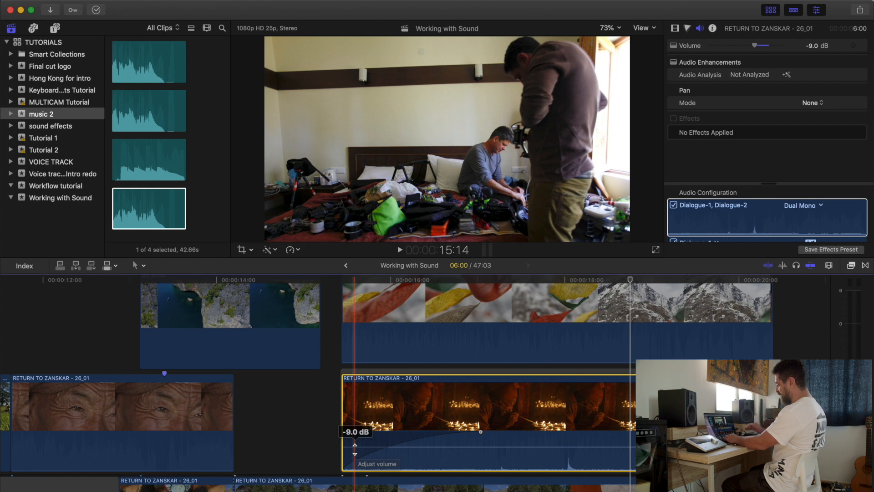
Step: Play back the candle-lighting clip between about 15 and 18 seconds, first with the full mix and then soloed
key("space")
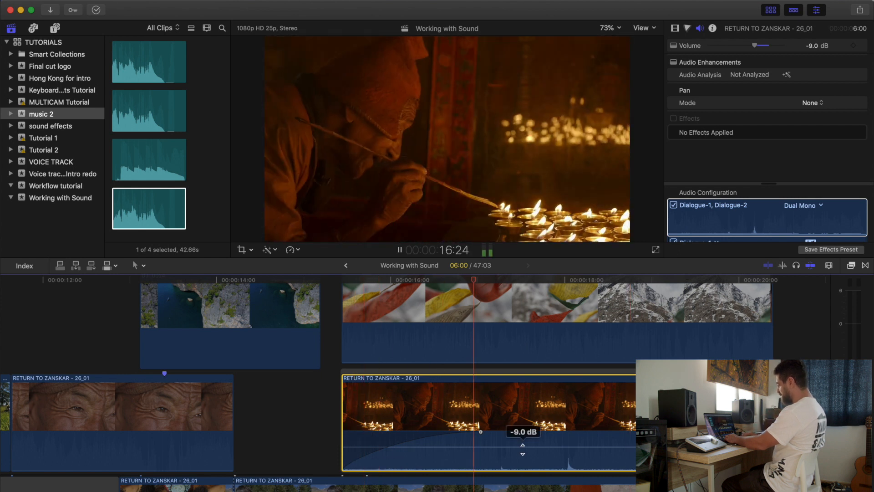
key("space")
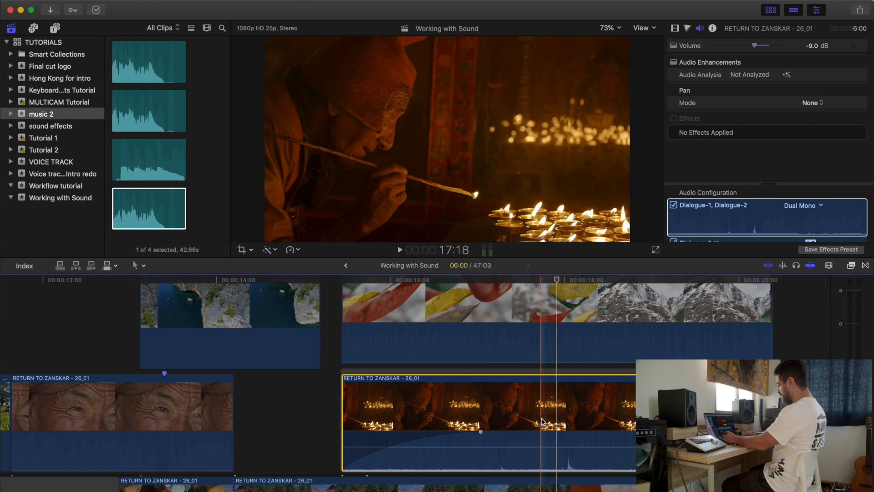
key("alt+s")
key("space")
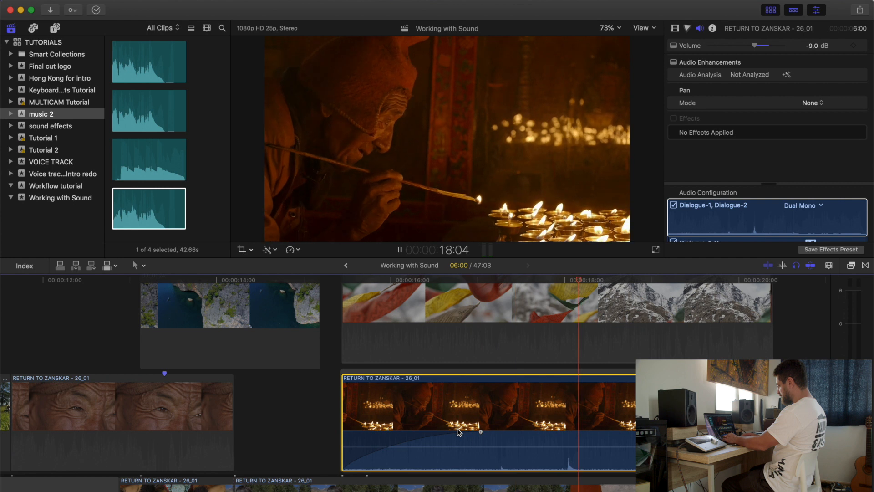
key("space")
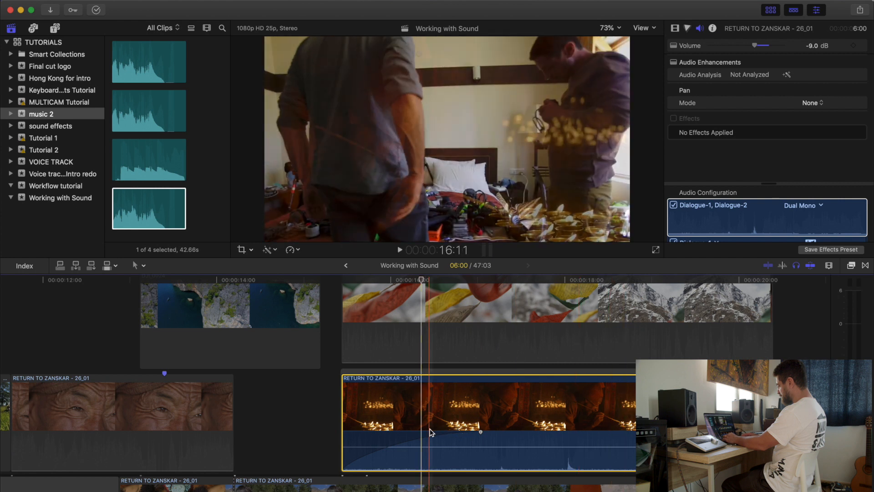
key("space")
Step: Raise the candle-lighting clip's volume to 0.0 dB and play it back to check the new level
left_click_drag(570, 444, 570, 440)
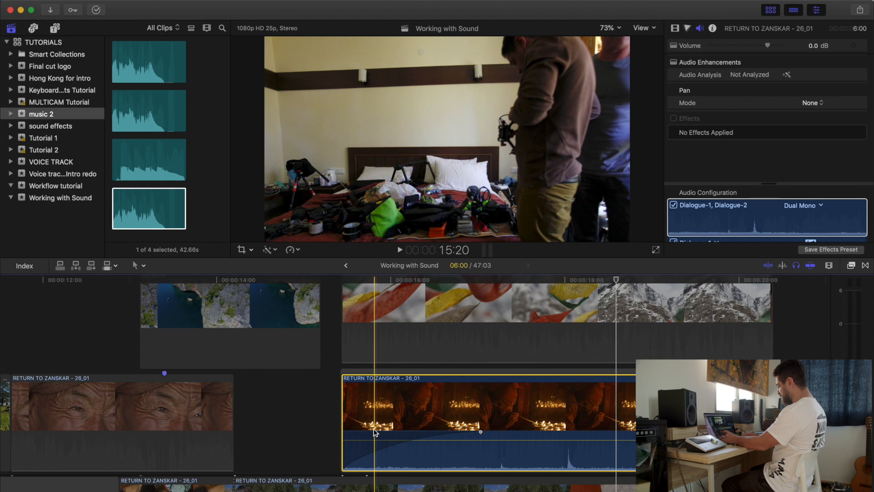
key("space")
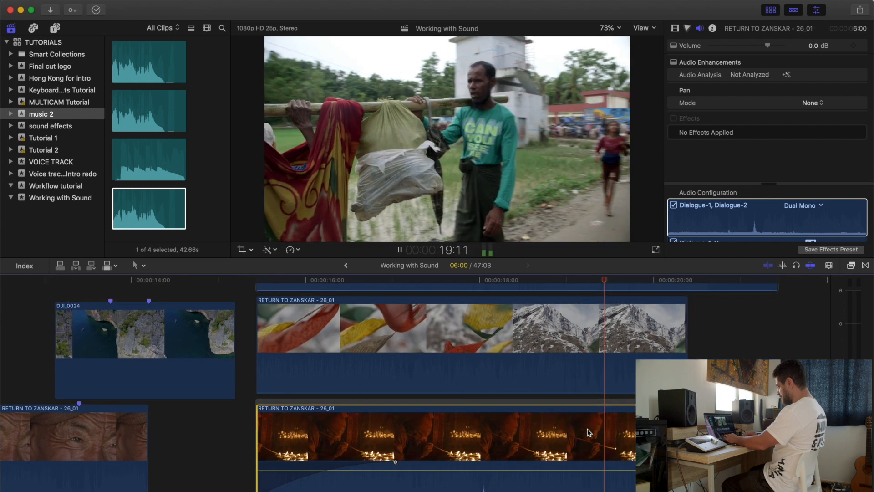
key("space")
Step: Select the Camp Head Rant clip near 20 seconds and examine the channels in its audio configuration
scroll(587, 430, "up", 3)
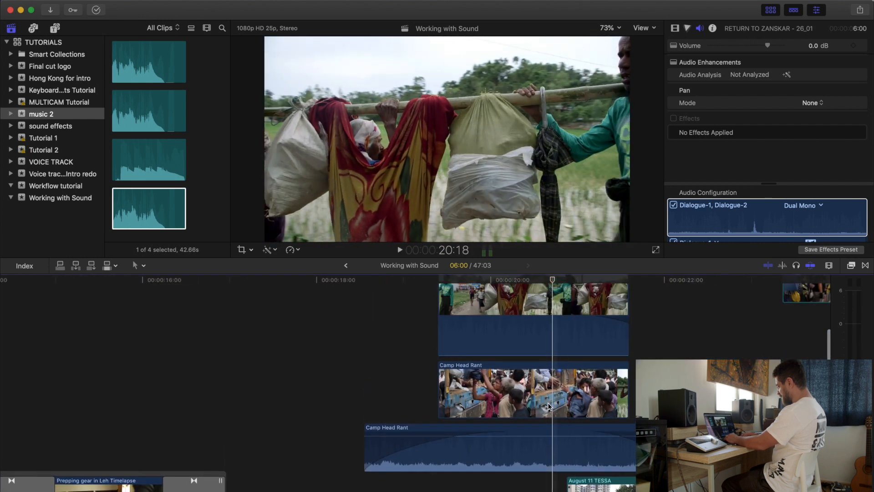
left_click(546, 403)
scroll(774, 225, "down", 3)
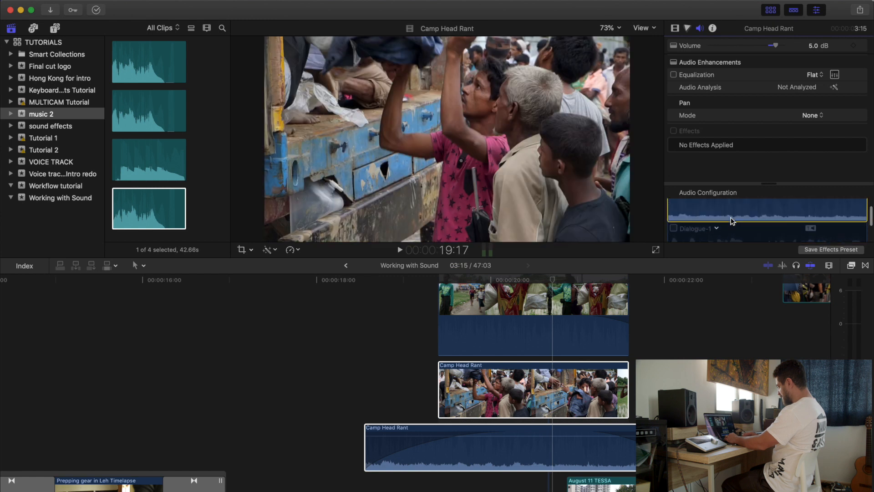
scroll(592, 433, "down", 3)
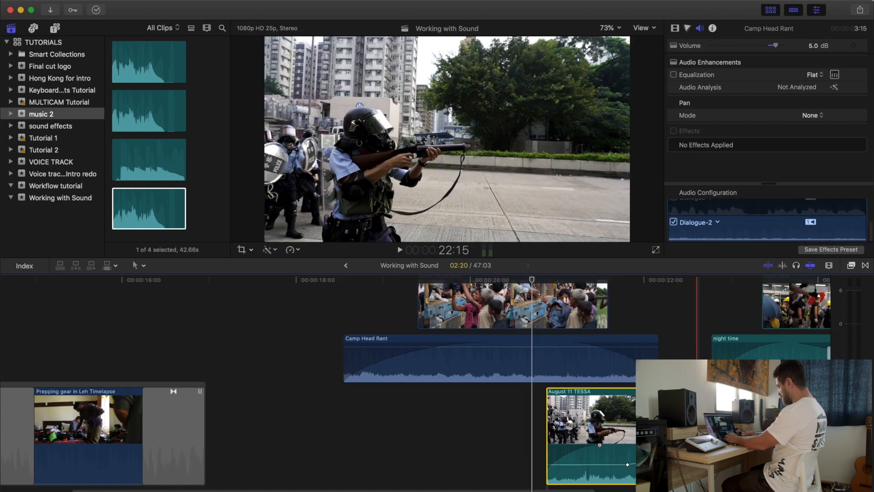
Step: Select the August 11 TESSA clip and disable its Effects-1 audio channel
left_click(592, 424)
scroll(755, 218, "down", 3)
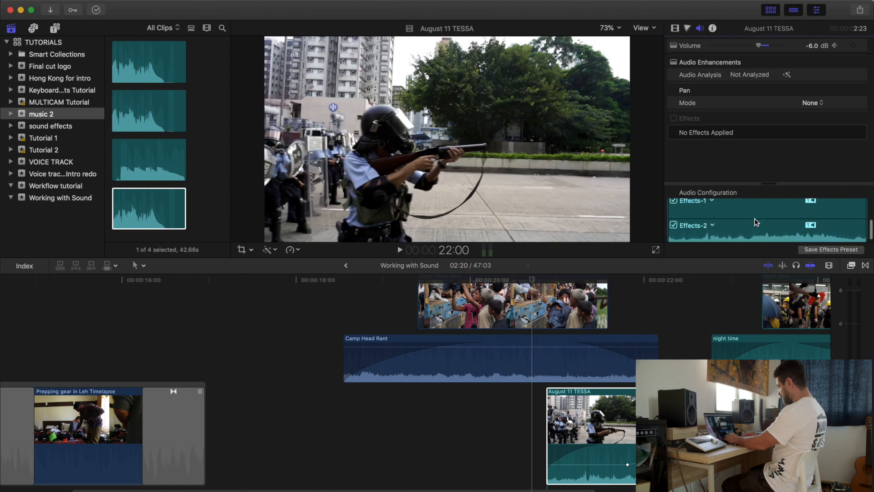
left_click(673, 201)
Step: Select the night time clip beginning near 23 seconds and set its audio configuration to Dual Mono
scroll(705, 314, "up", 4)
scroll(705, 314, "right", 4)
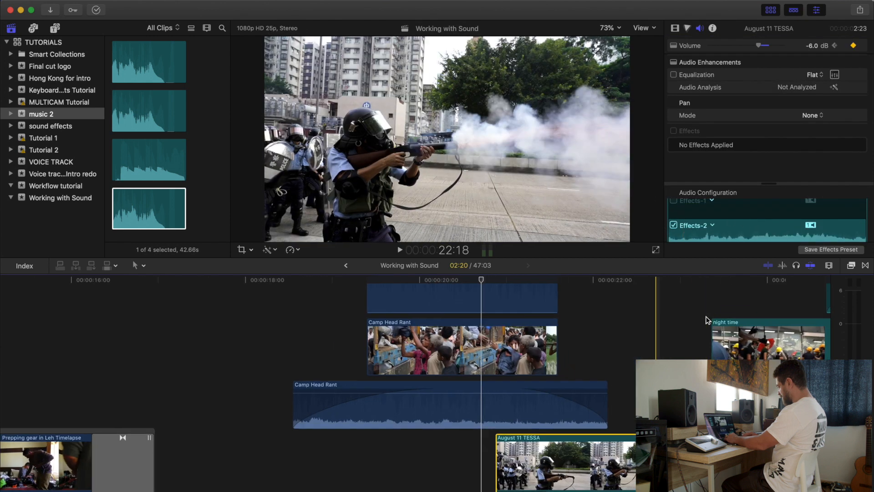
left_click(711, 368)
scroll(710, 365, "up", 3)
scroll(710, 364, "right", 4)
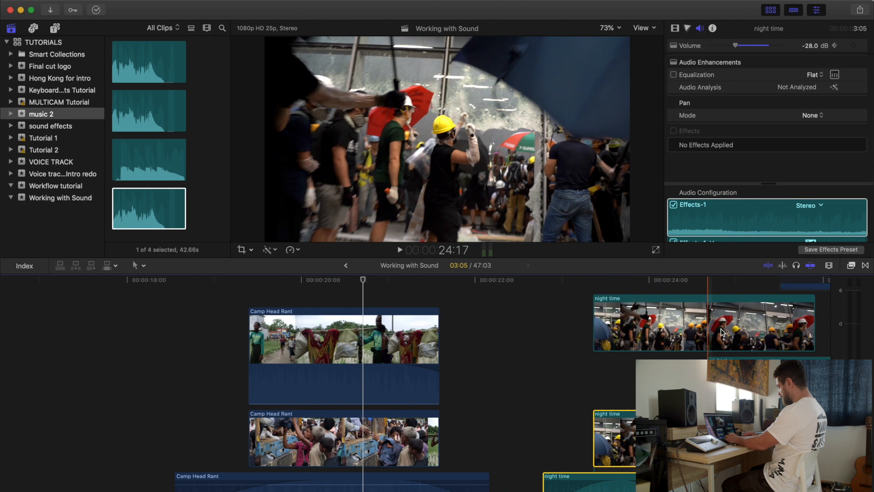
scroll(662, 387, "down", 3)
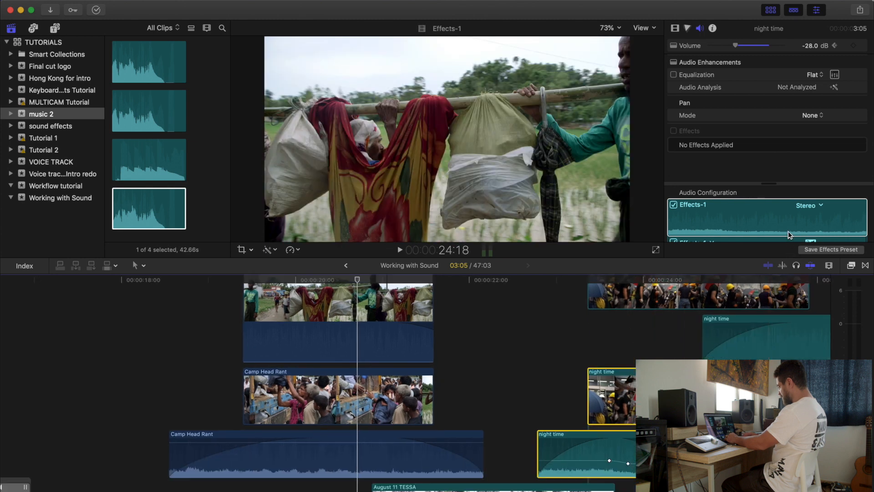
scroll(790, 223, "up", 2)
scroll(790, 227, "down", 1)
left_click(808, 205)
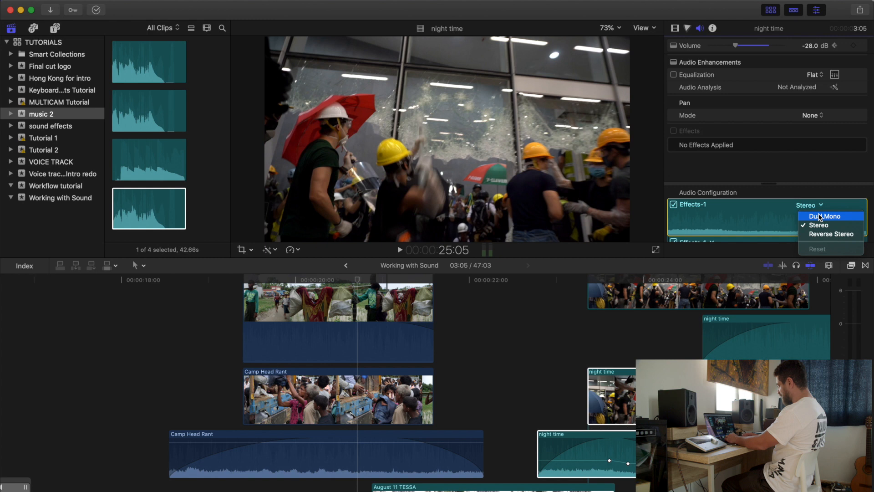
left_click(820, 217)
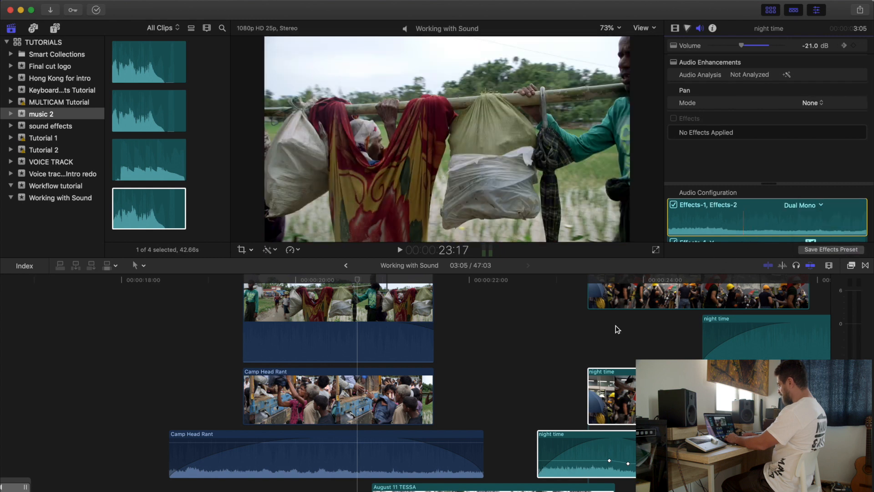
Step: Disable the Effects-1 audio channel of the night time clip beginning near 23 seconds
left_click(628, 362)
left_click(612, 449)
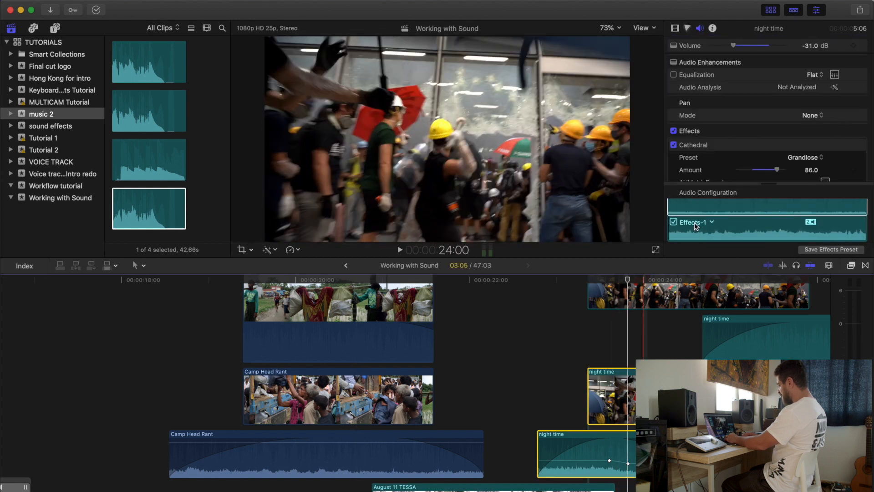
scroll(695, 222, "down", 2)
left_click(673, 205)
Step: Play back the night time clip up to about 25 seconds to check its sound
left_click(607, 406)
key("space")
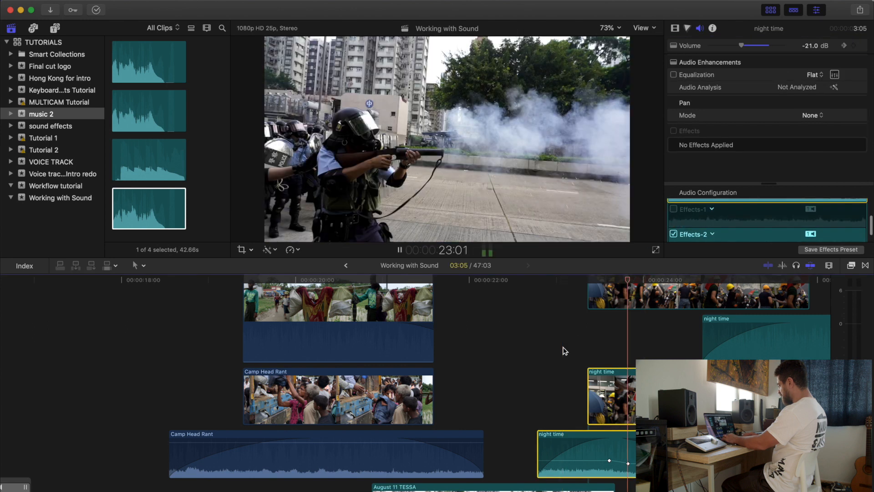
scroll(608, 407, "right", 3)
scroll(609, 407, "up", 2)
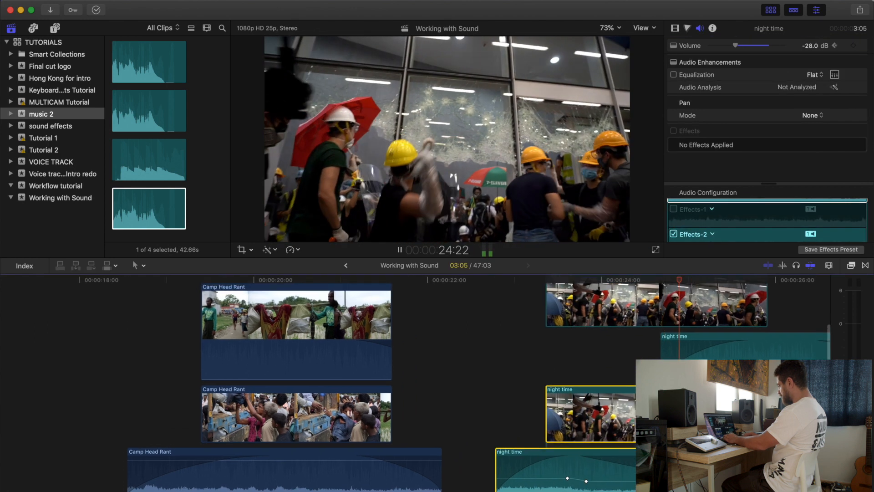
key("space")
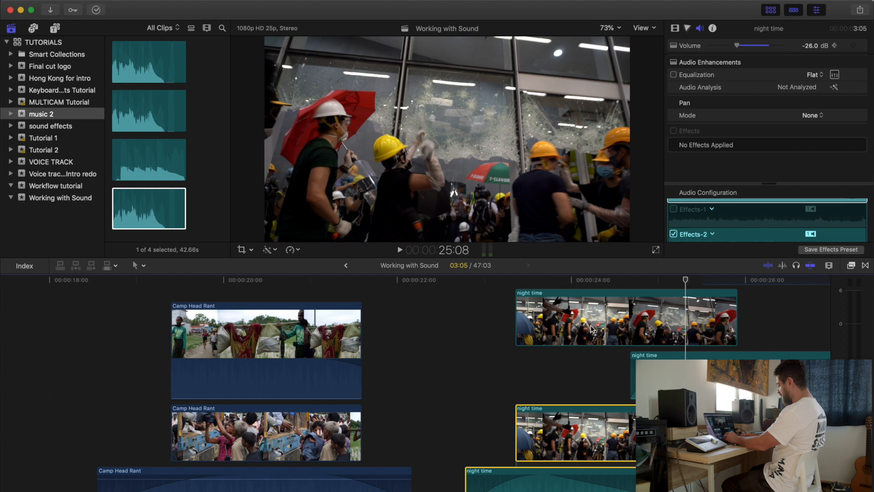
Step: Examine the Camp Head Rant, August 11 TESSA and night time clips and their audio between about 16 and 24 seconds
left_click(591, 328)
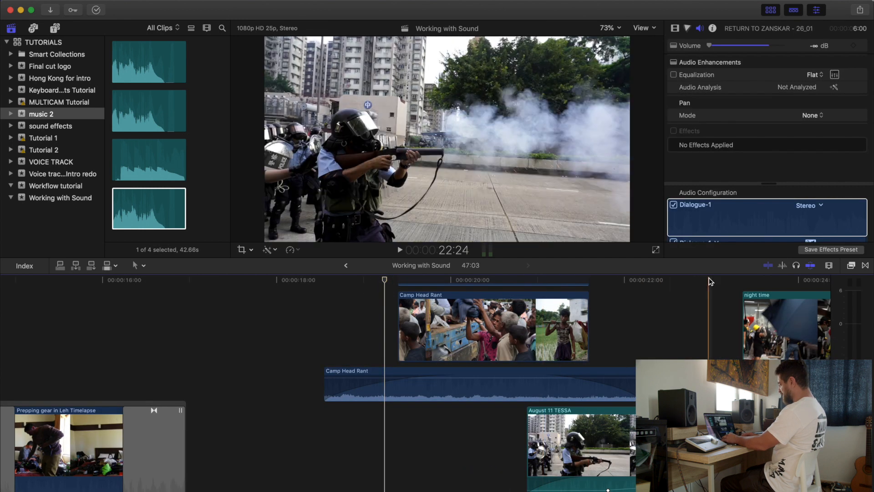
scroll(585, 400, "right", 2)
scroll(585, 401, "down", 1)
scroll(583, 398, "down", 1)
scroll(583, 398, "right", 1)
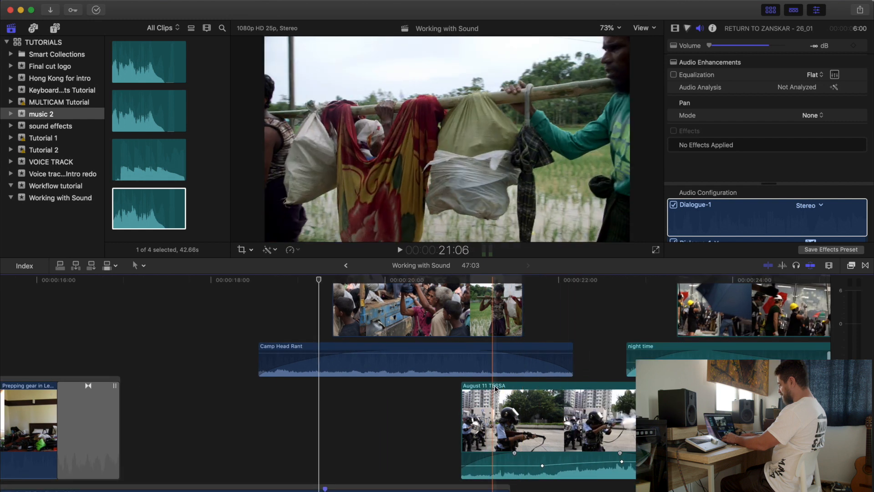
scroll(415, 383, "down", 2)
scroll(416, 382, "right", 1)
scroll(629, 383, "down", 6)
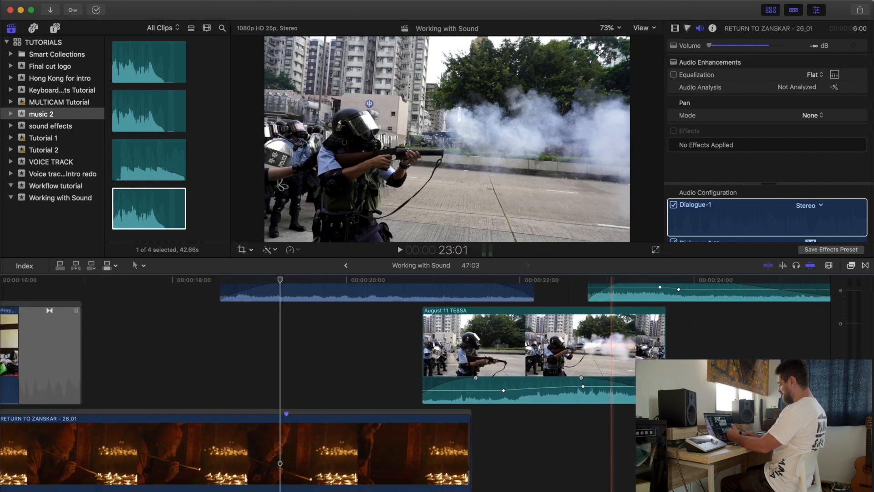
scroll(629, 382, "left", 1)
scroll(629, 383, "up", 8)
scroll(416, 384, "up", 2)
scroll(415, 384, "left", 1)
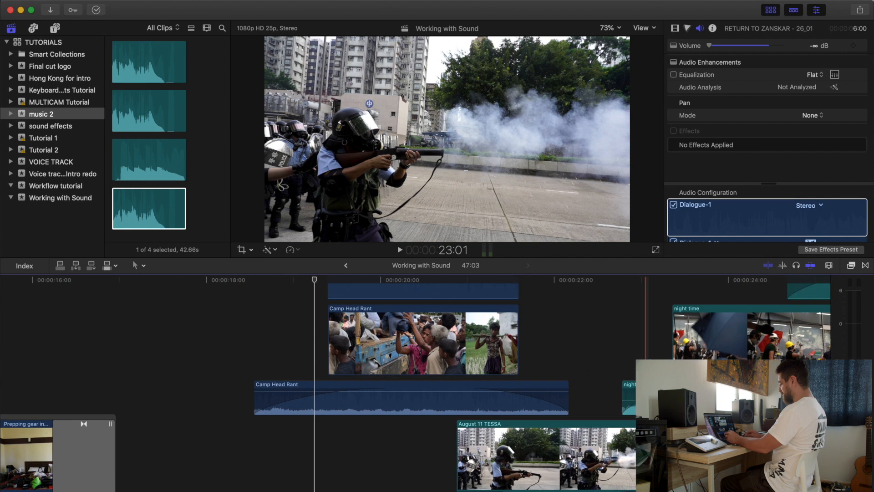
Step: Collapse the timeline clips to name-only bars and display the section from about 8 to 14 seconds
key("ctrl+alt+6")
scroll(318, 383, "down", 5)
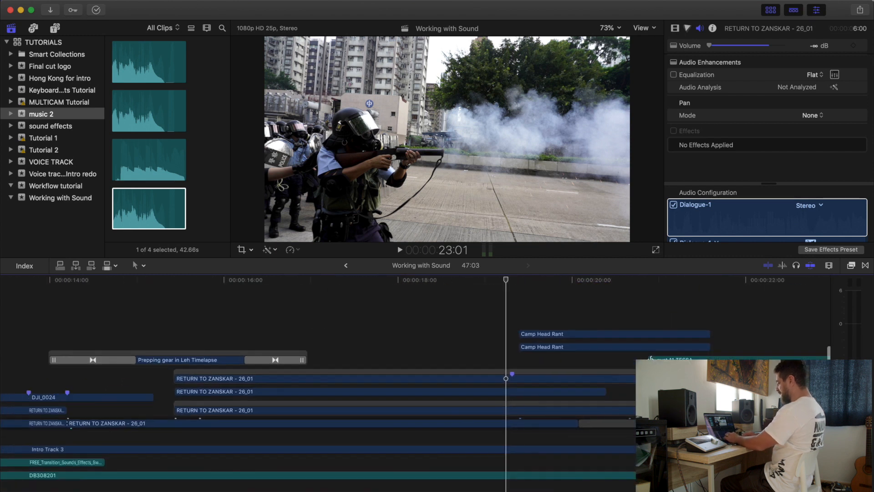
scroll(319, 382, "left", 15)
scroll(613, 357, "left", 3)
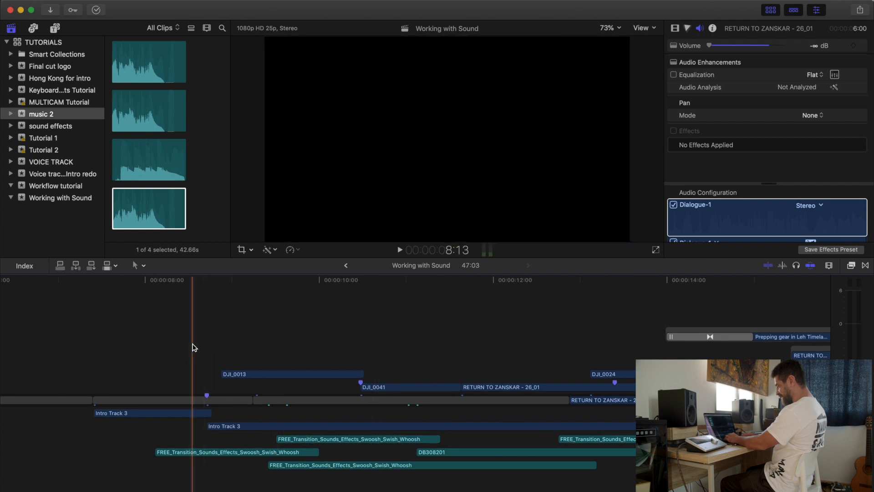
Step: Review the timeline around 8 to 9 seconds, switch to Logic Pro and examine the Intro Track 2 project's tracks
left_click(212, 345)
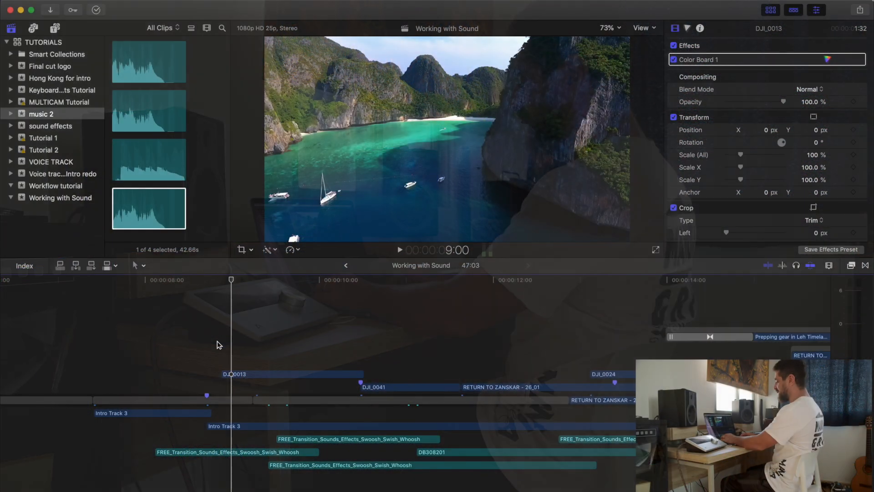
key("super+Tab")
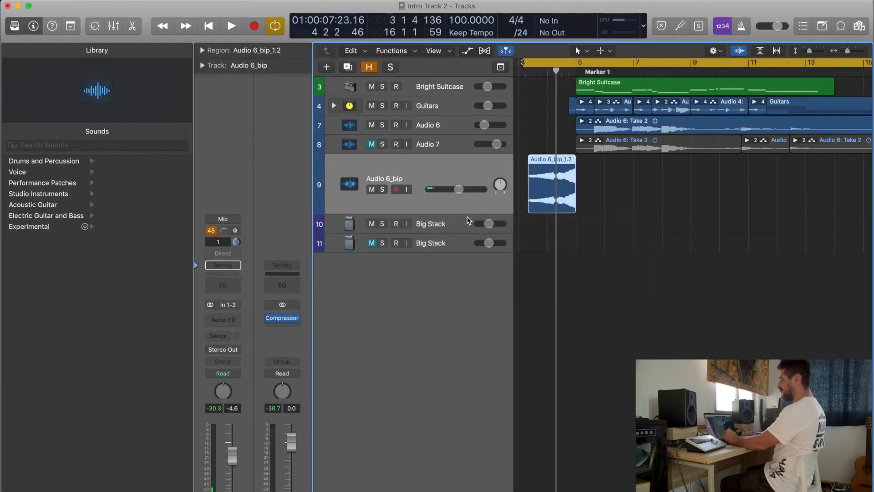
left_click(454, 223)
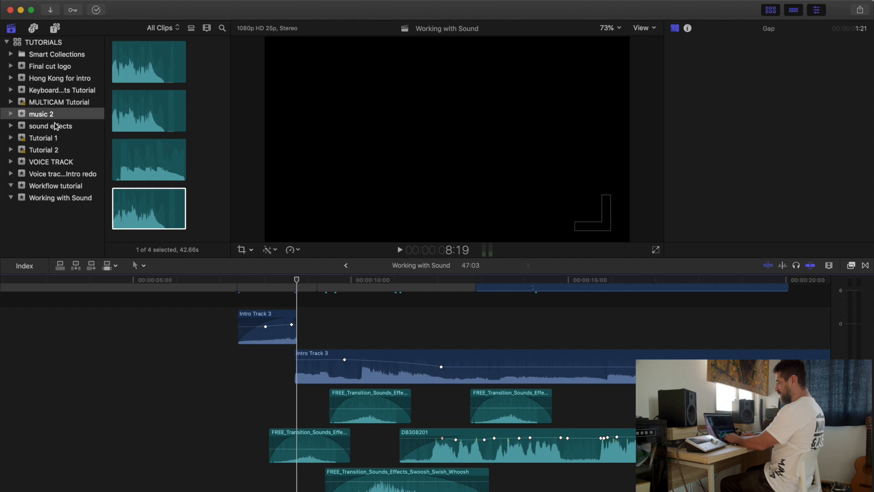
Step: Add the Intro Track 2 bass track from the music 2 event at about 8 seconds and assign it the Dialogue role
left_click(134, 197)
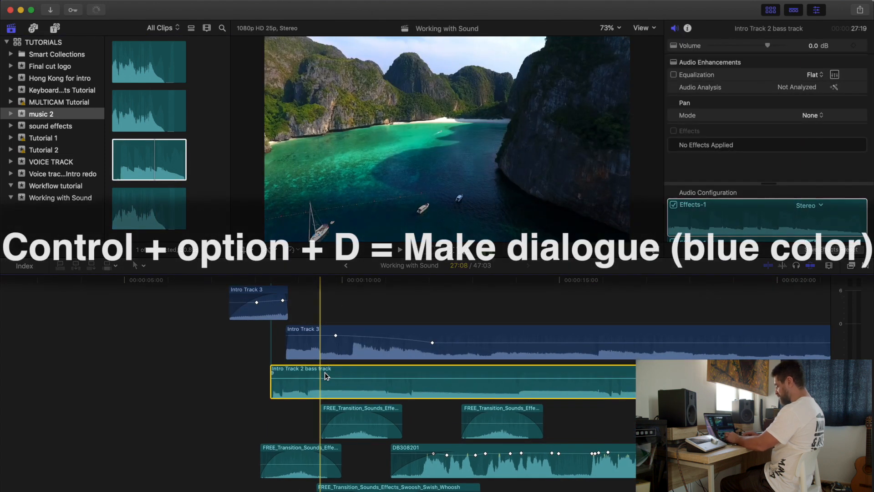
key("ctrl+alt+d")
scroll(306, 332, "up", 3)
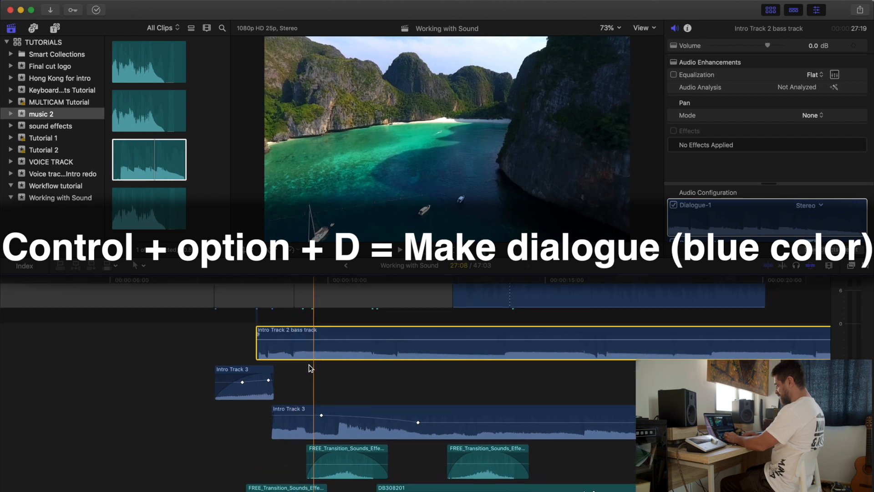
Step: Move the Intro Track 2 bass track between the two Intro Track 3 clips, above the sound effects
left_click_drag(313, 351, 315, 401)
scroll(293, 389, "down", 2)
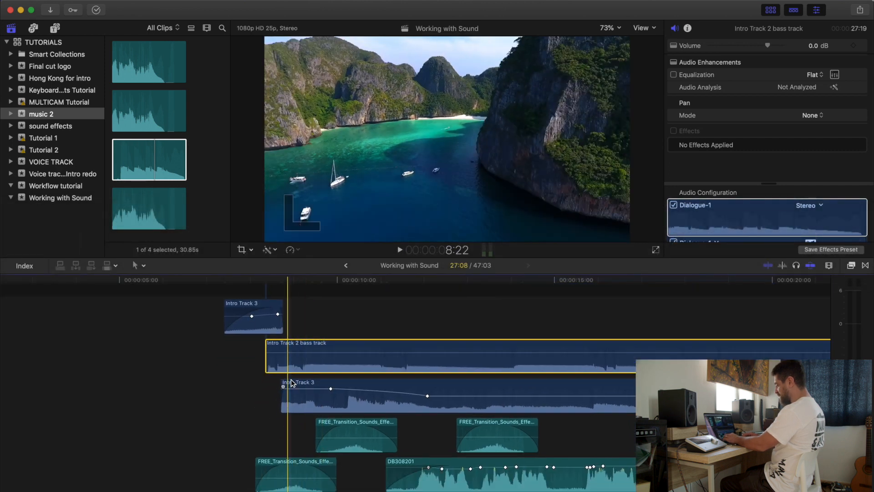
scroll(411, 469, "down", 3)
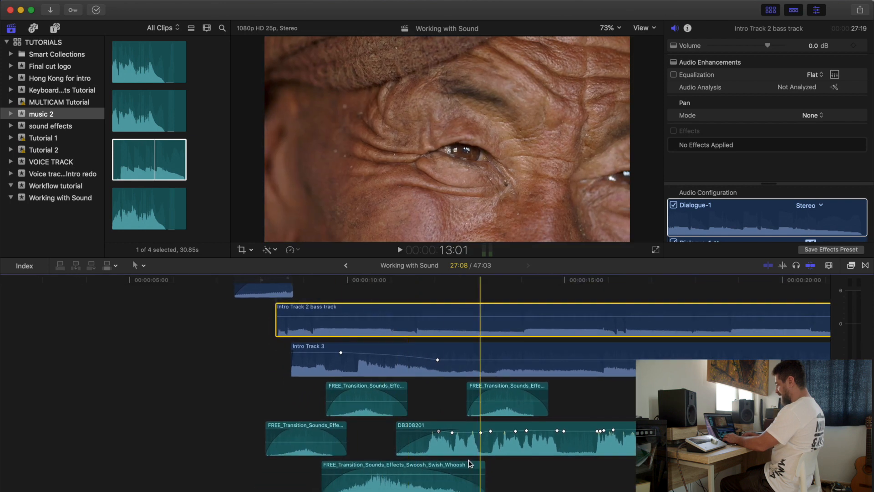
scroll(340, 399, "up", 4)
scroll(337, 392, "down", 1)
Step: Add a fade-in of about 19 frames to the start of the Intro Track 2 bass track and play it back
left_click(324, 377)
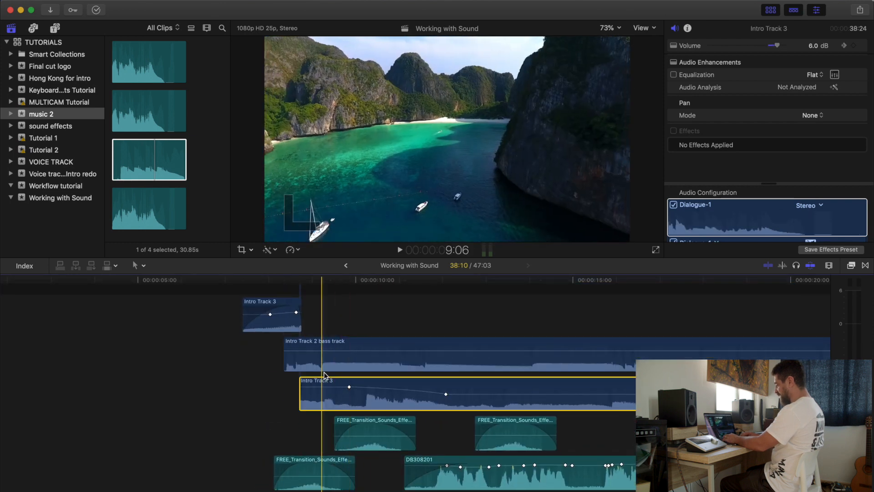
scroll(325, 376, "up", 10)
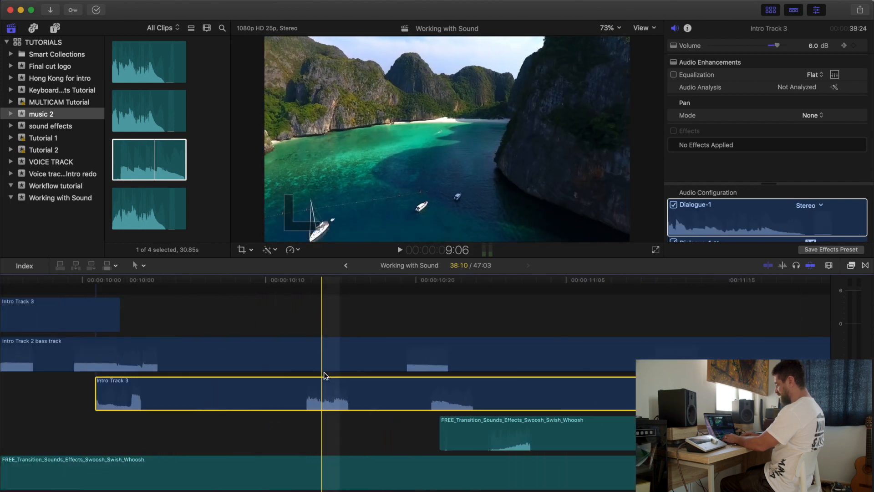
scroll(325, 376, "left", 5)
left_click_drag(516, 381, 318, 399)
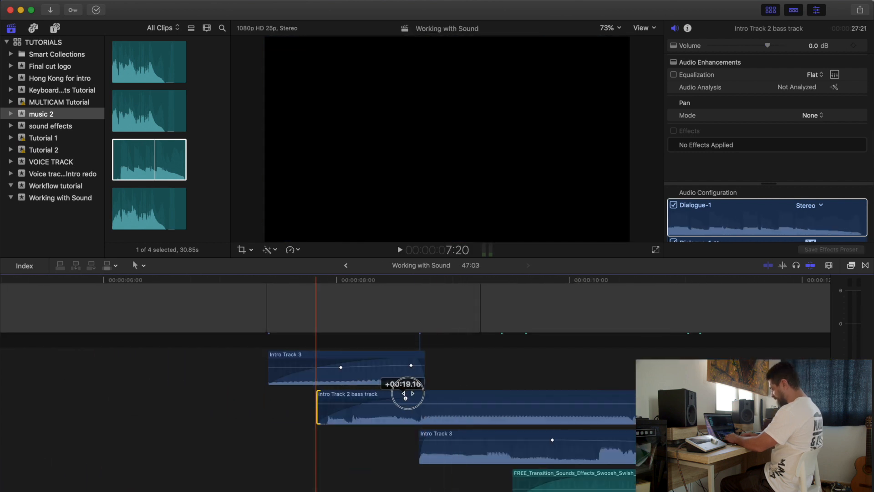
key("space")
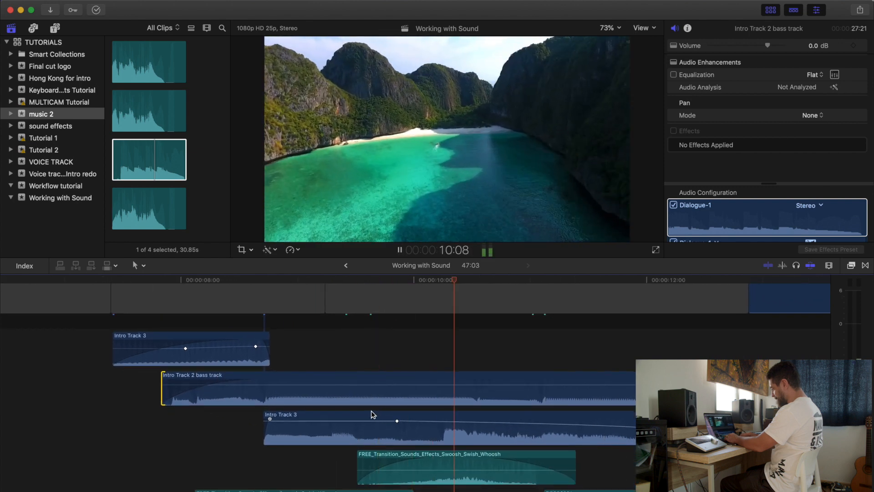
Step: Lower the Intro Track 2 bass track to -5 dB and add volume keyframes near 8.7 and 9.8 seconds
left_click_drag(393, 386, 264, 390)
left_click(264, 389, "alt")
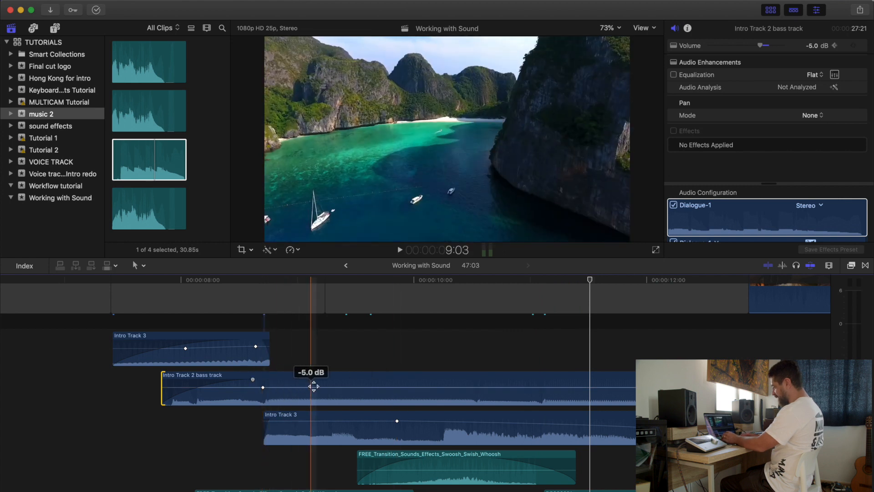
left_click(397, 387, "alt")
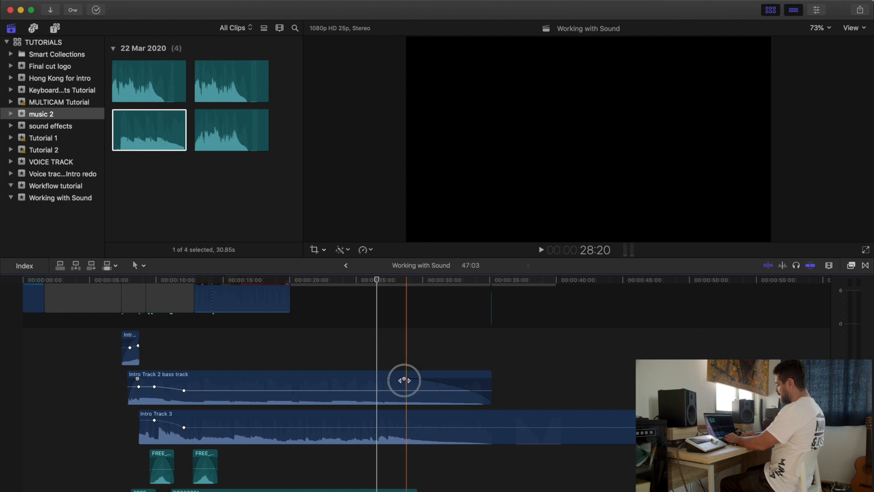
Step: Shorten the end of Intro Track 3 and fade out both it and the Intro Track 2 bass track from about 27 seconds
left_click_drag(404, 380, 383, 379)
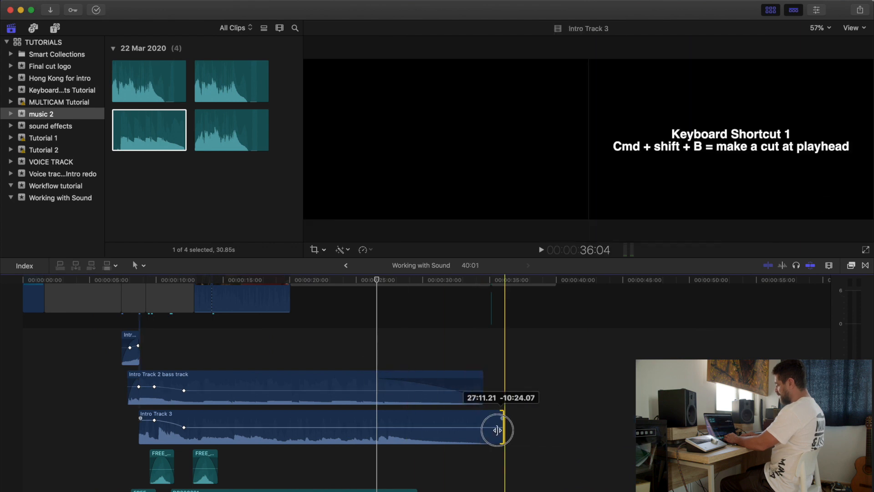
left_click_drag(496, 424, 356, 433)
scroll(369, 410, "down", 3)
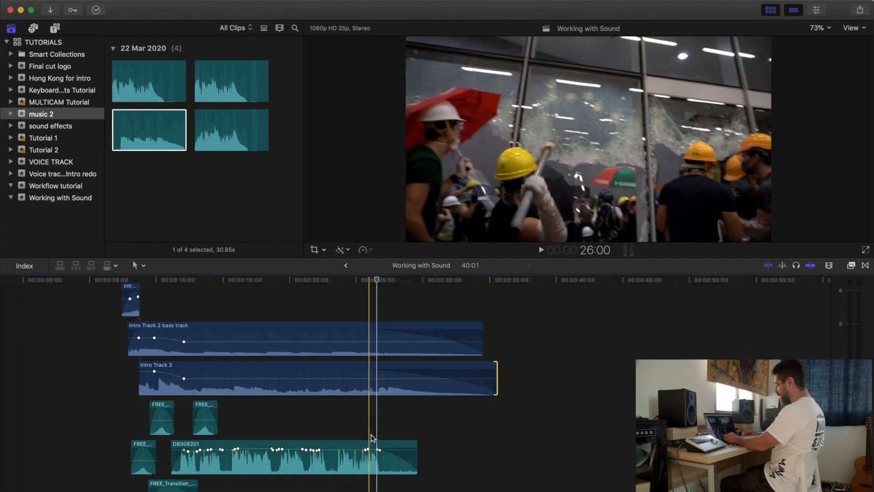